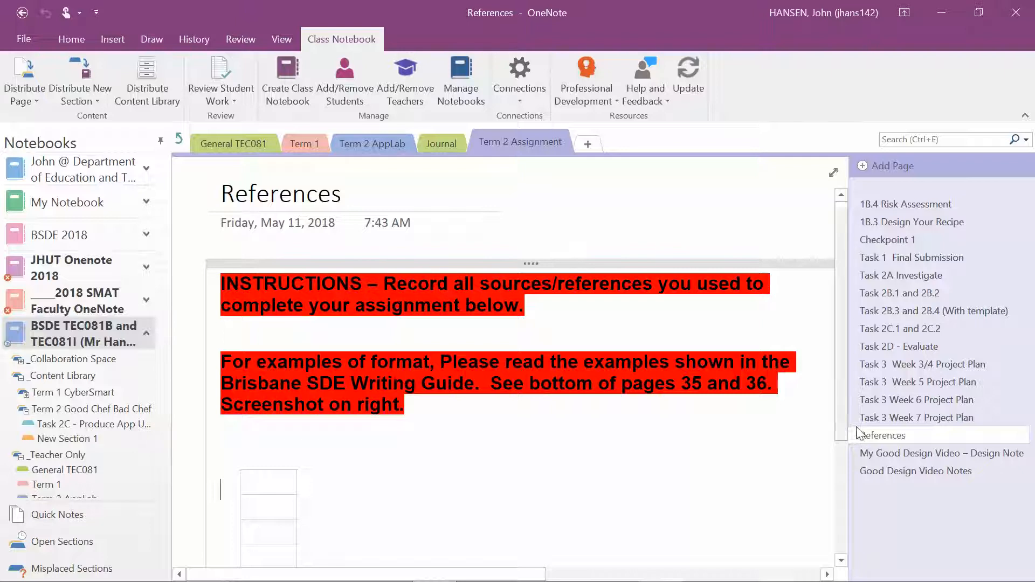
- Read the instructions on the References page about recording sources and following the SDE Writing Guide examples
click(886, 418)
click(887, 438)
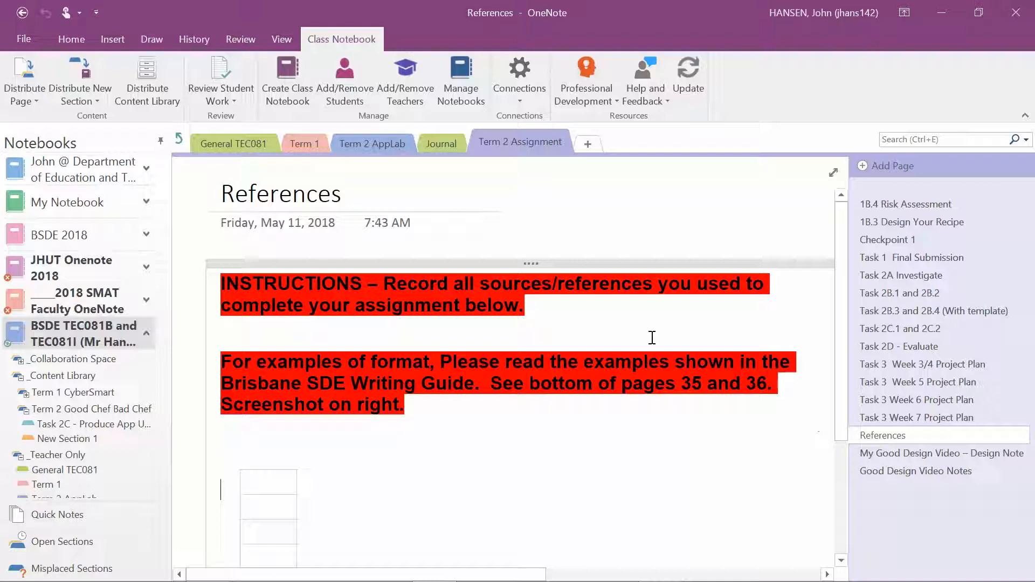
drag(397, 284, 591, 286)
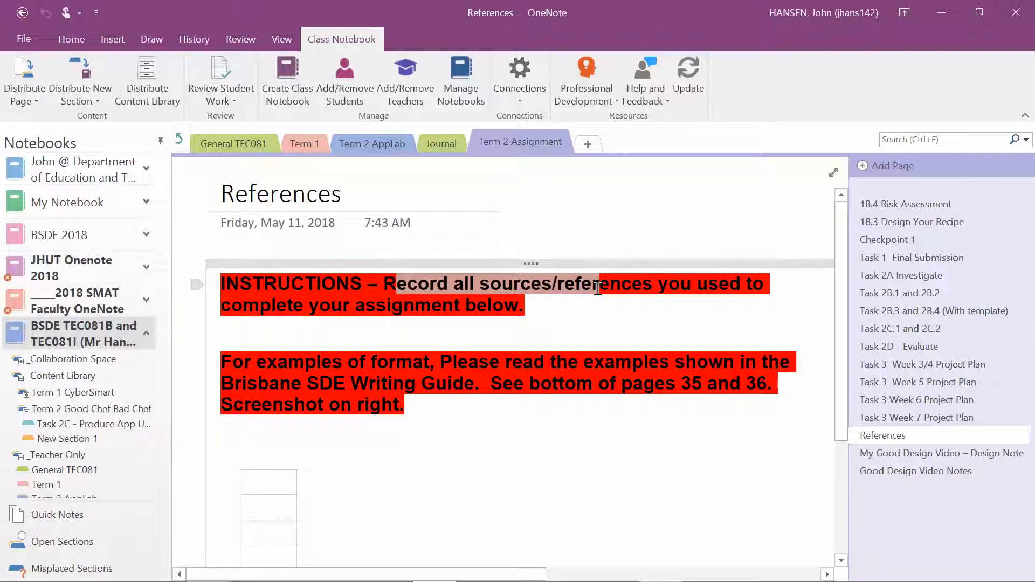
drag(595, 299, 575, 338)
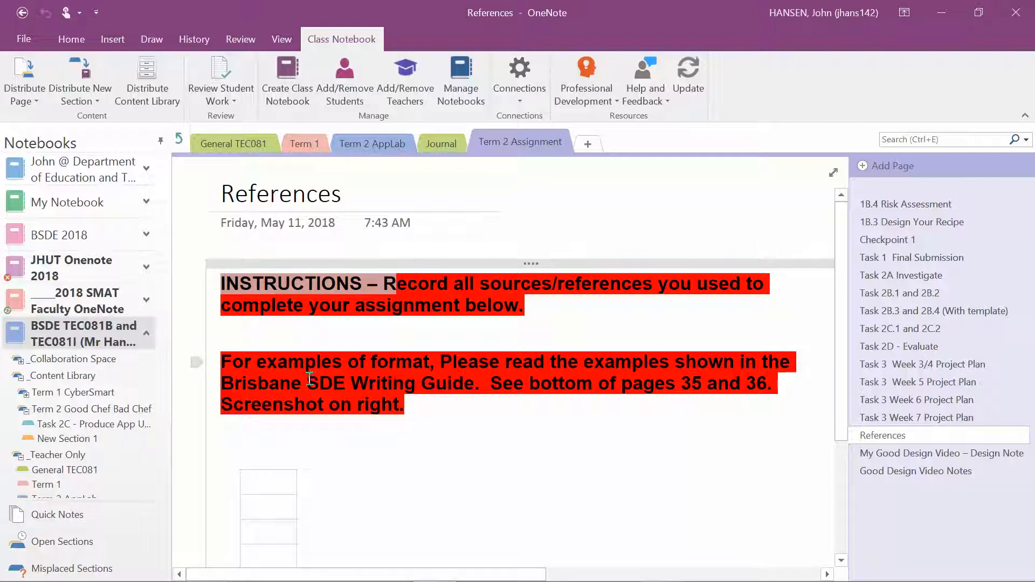
drag(310, 380, 463, 383)
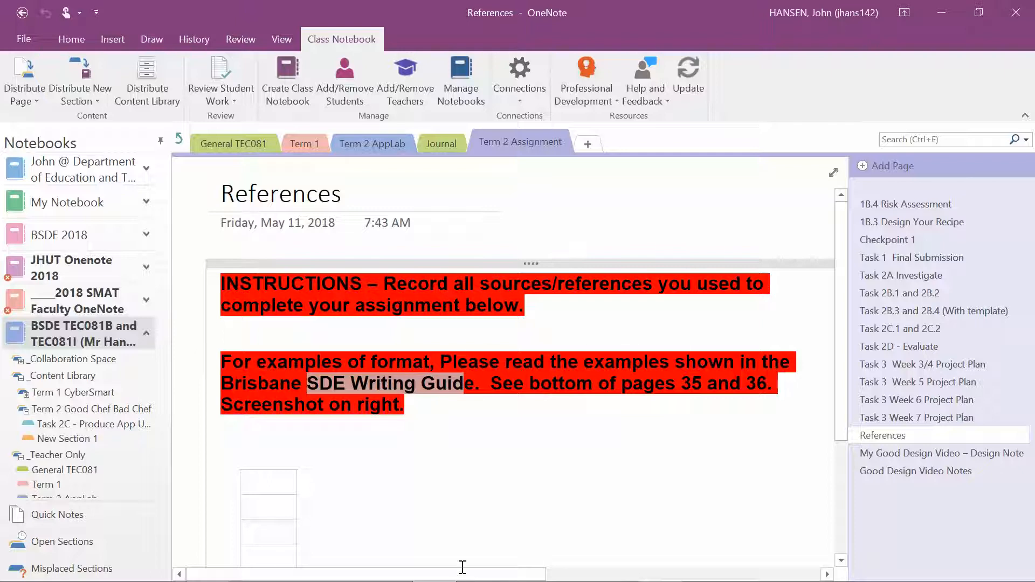
- Hide the notebook list and open the attached BrisbaneSDE Years 7-12 Writing Guide PDF beside the instructions
drag(462, 577, 590, 577)
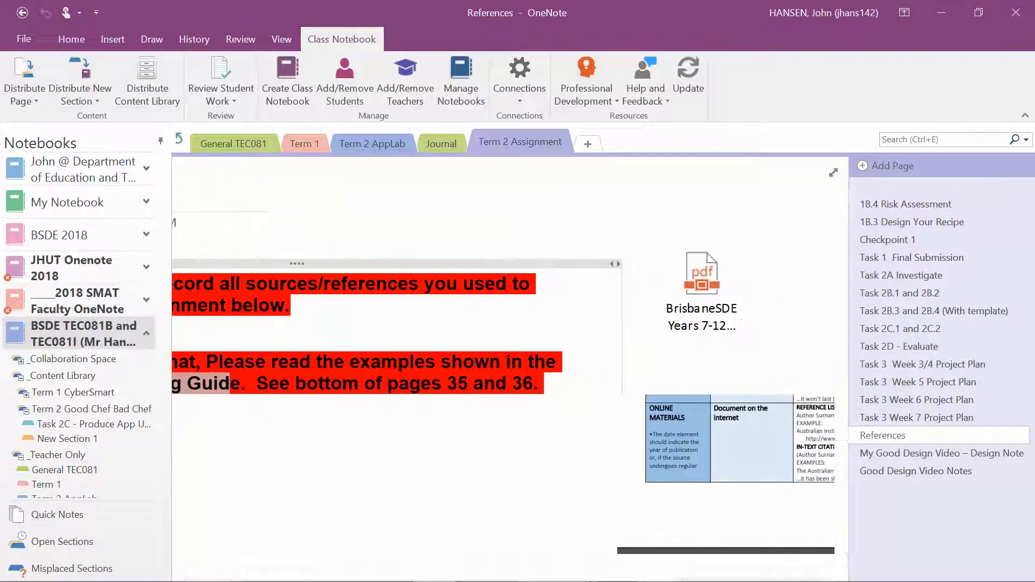
click(160, 141)
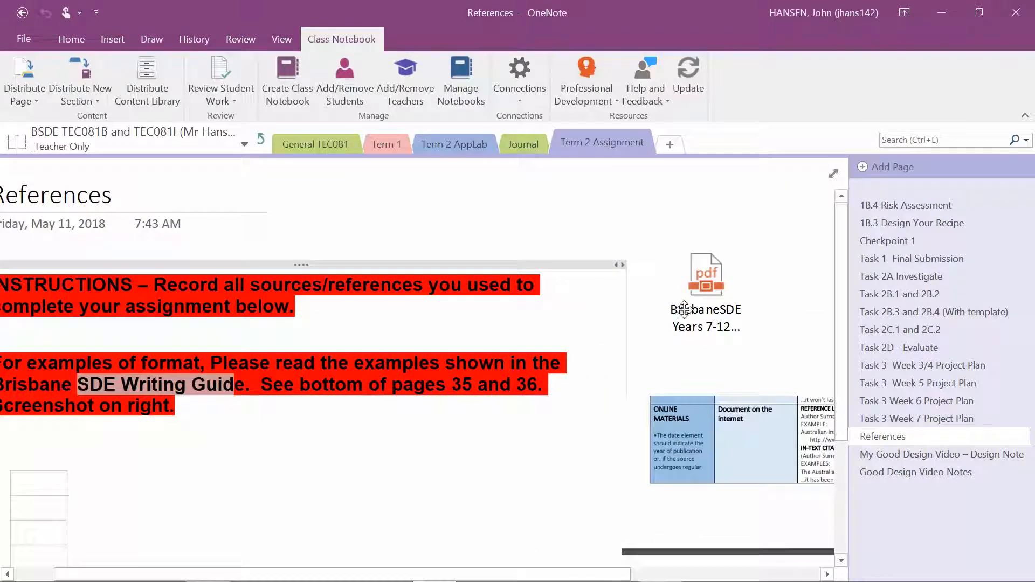
drag(606, 573, 704, 573)
double_click(561, 278)
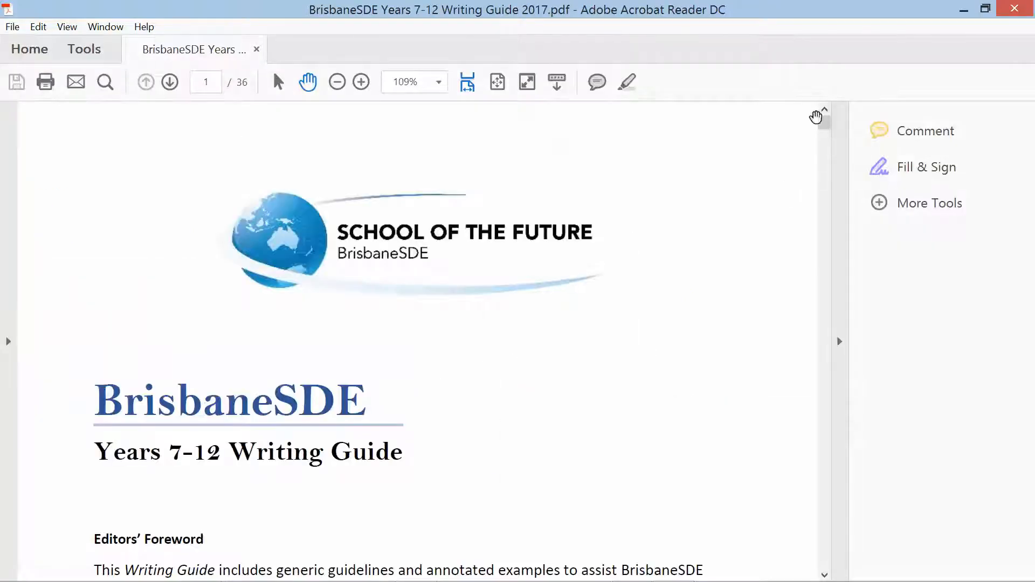
- On page 31, highlight the opening letters of the first four entries in the example reference list
drag(825, 125, 822, 520)
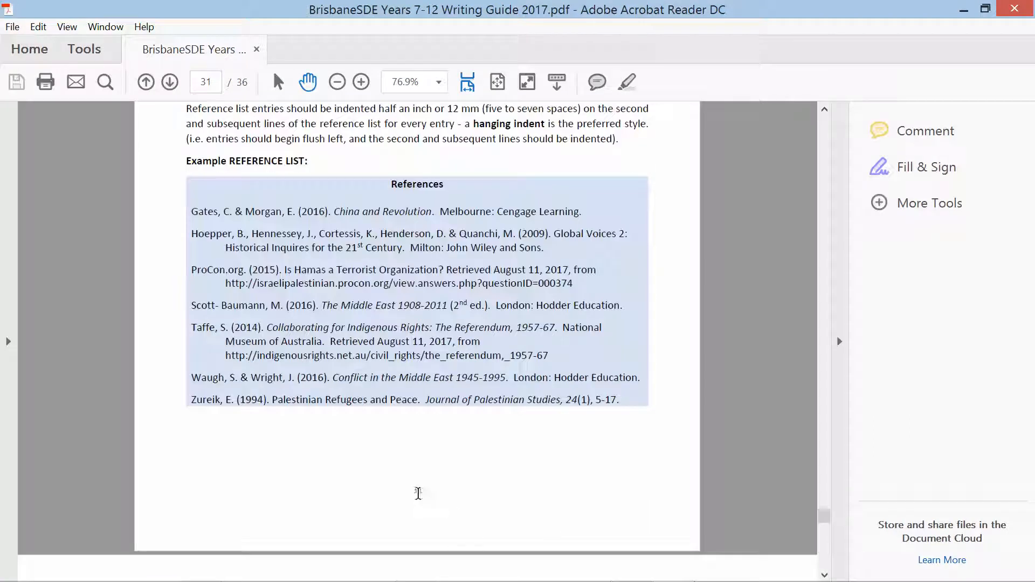
drag(423, 492, 411, 490)
drag(824, 516, 827, 519)
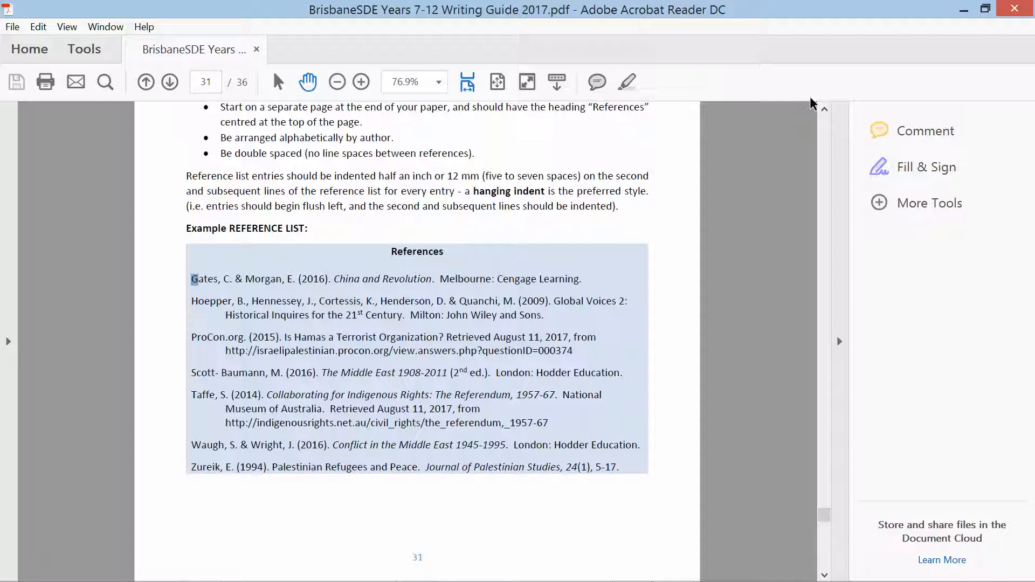
click(879, 132)
click(306, 122)
click(182, 309)
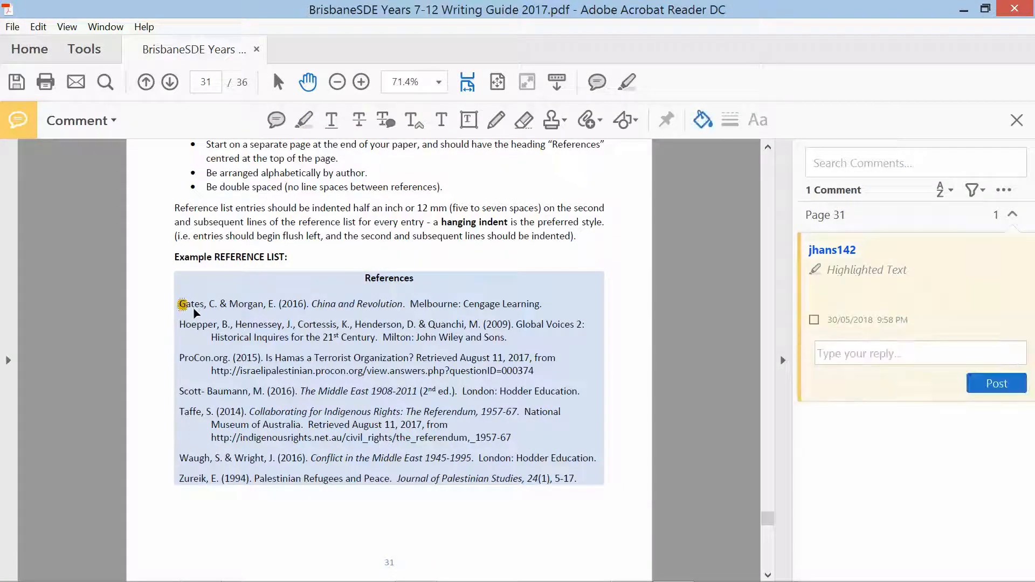
click(304, 120)
drag(180, 326, 195, 358)
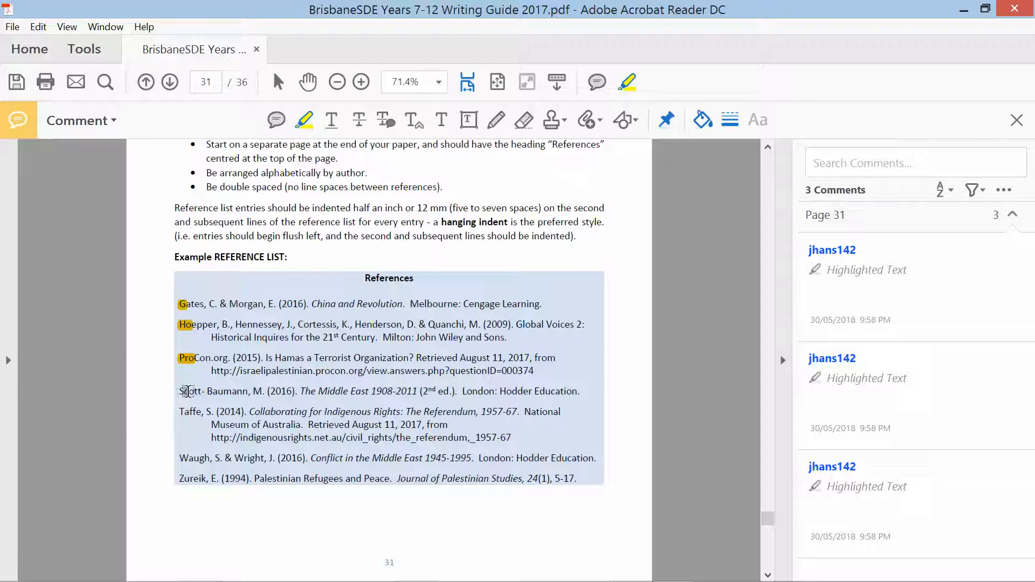
drag(186, 392, 182, 392)
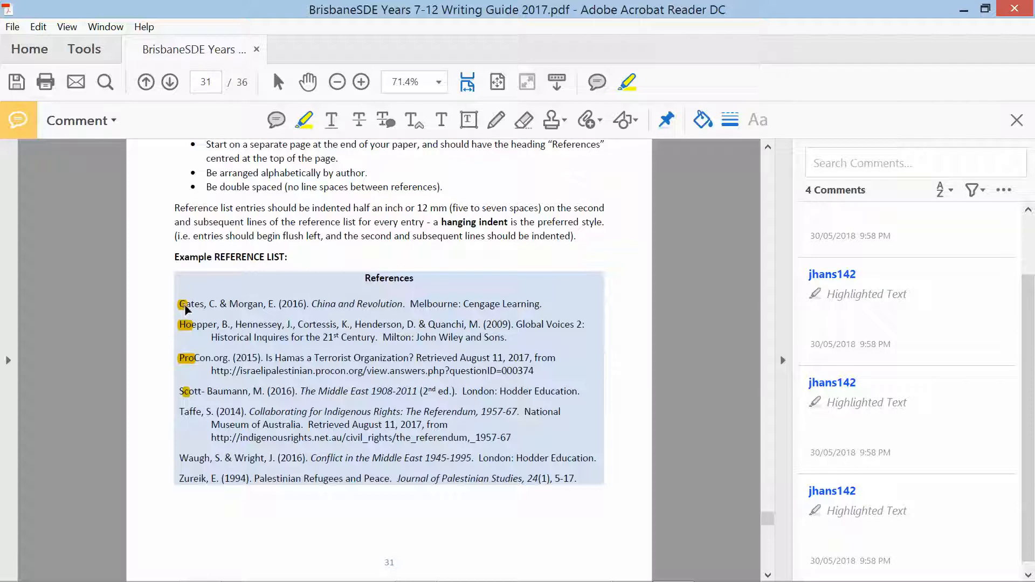
- In the first example reference, highlight the authors, the year 2016 and the title "China and Revolution"
drag(191, 305, 276, 303)
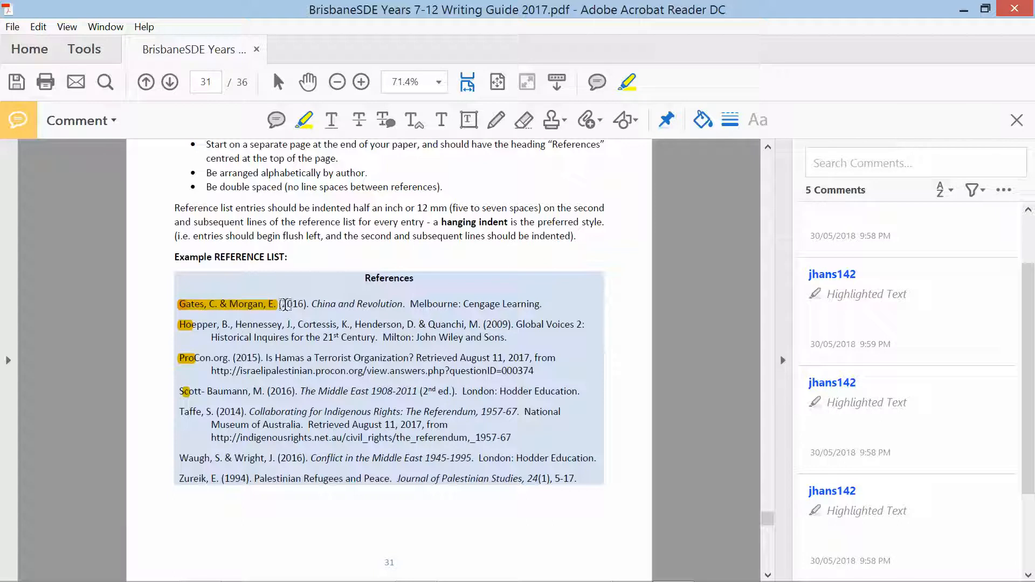
drag(287, 304, 302, 305)
drag(302, 304, 303, 304)
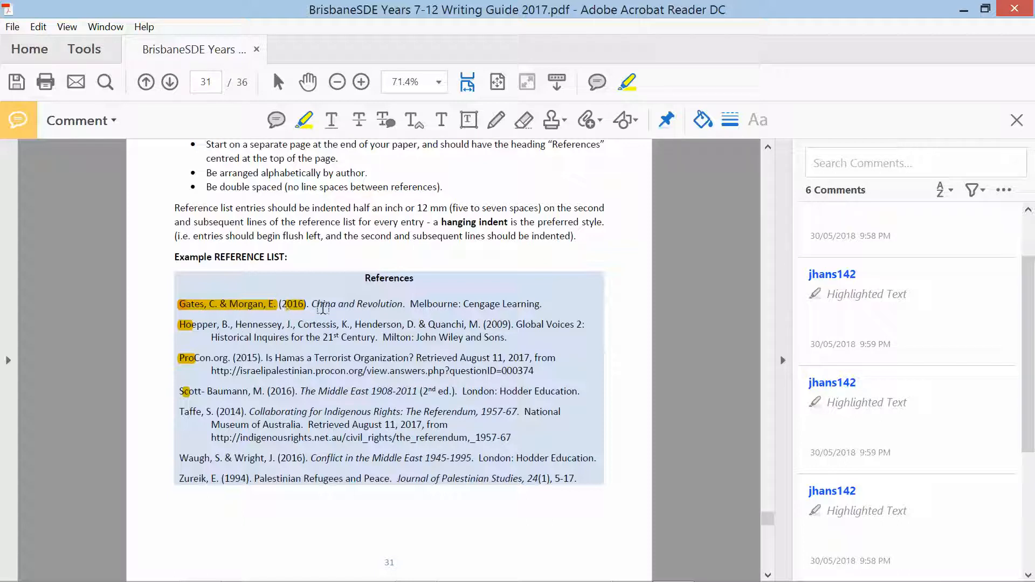
drag(315, 305, 394, 309)
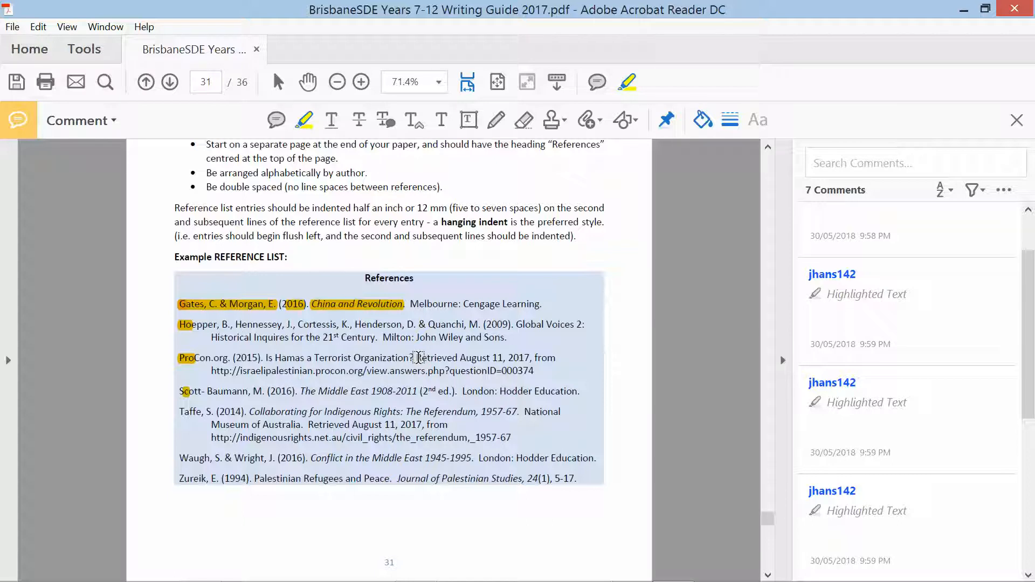
- In the ProCon.org reference, highlight "Retrieved August 11, 2017, from" and the web address that follows it
drag(418, 357, 551, 356)
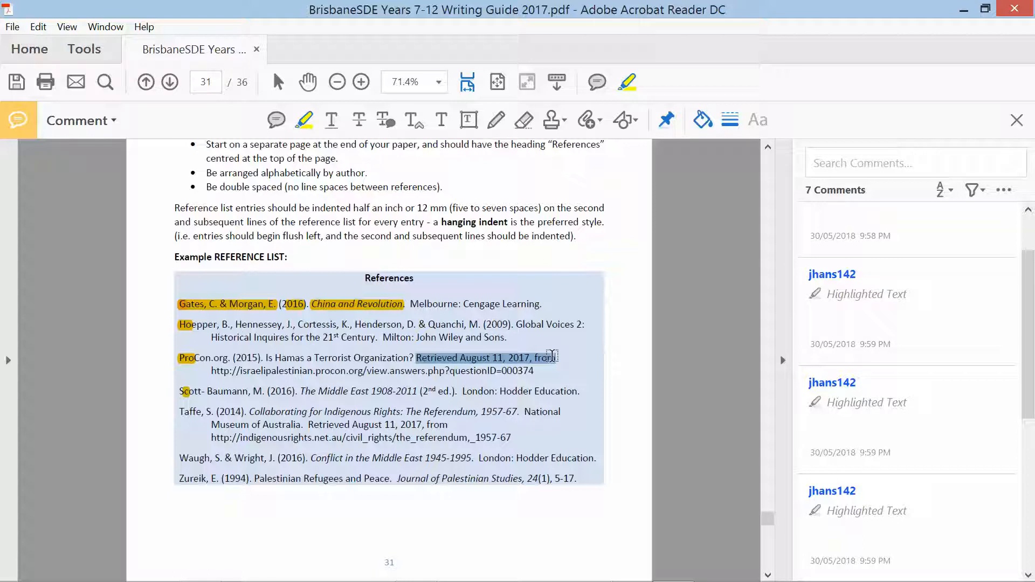
drag(551, 356, 550, 356)
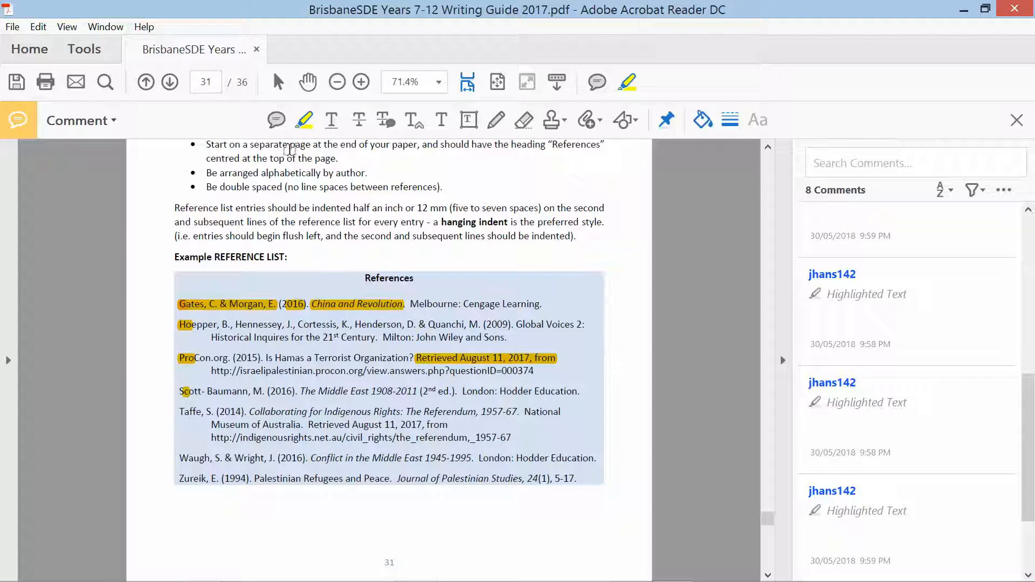
drag(209, 370, 544, 374)
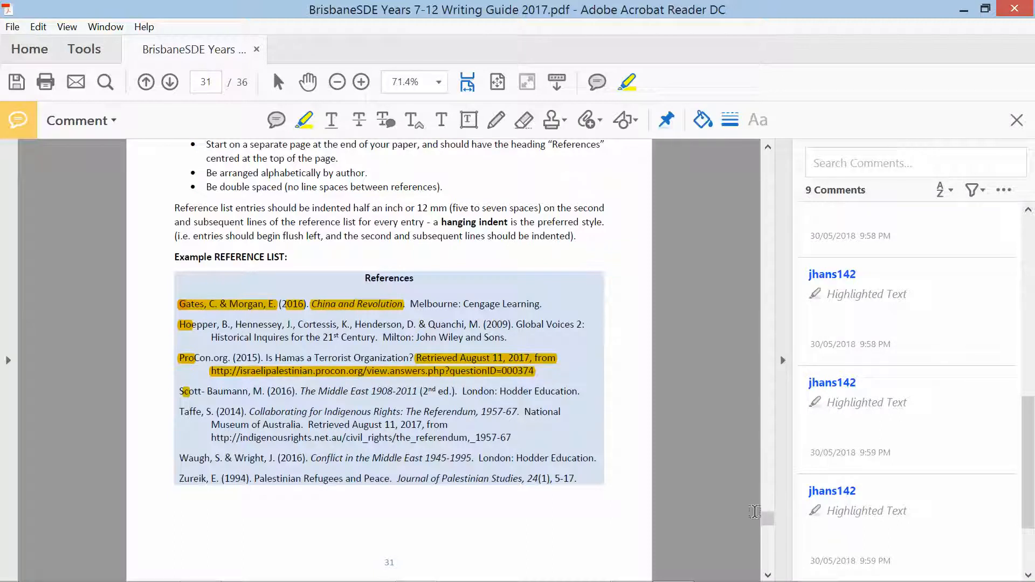
- On pages 35 and 36, highlight the source types "Document on the internet", "Document on the internet, no author/no date" and "Video from the Internet"
drag(767, 519, 767, 520)
click(768, 520)
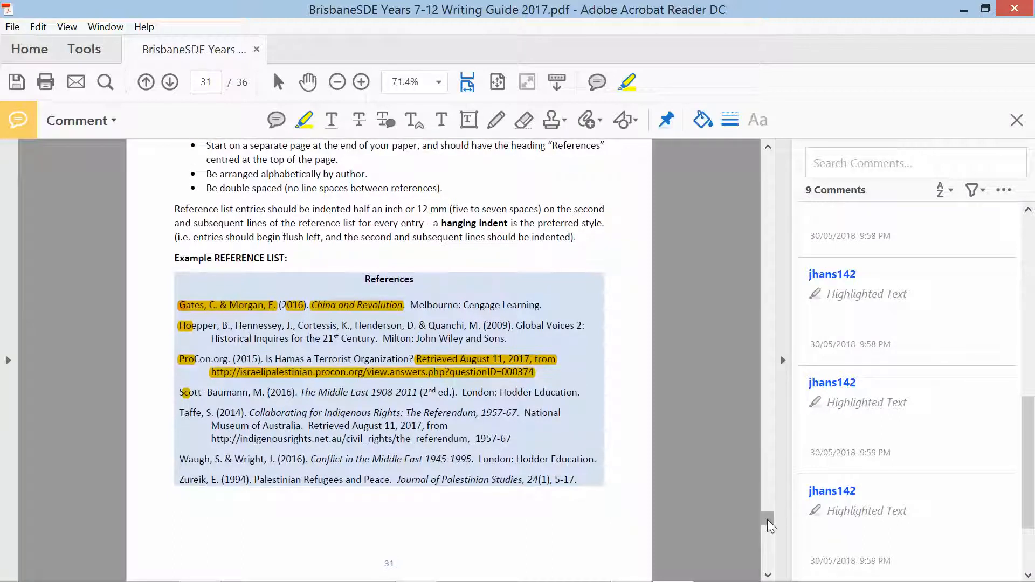
click(767, 520)
drag(767, 520, 769, 561)
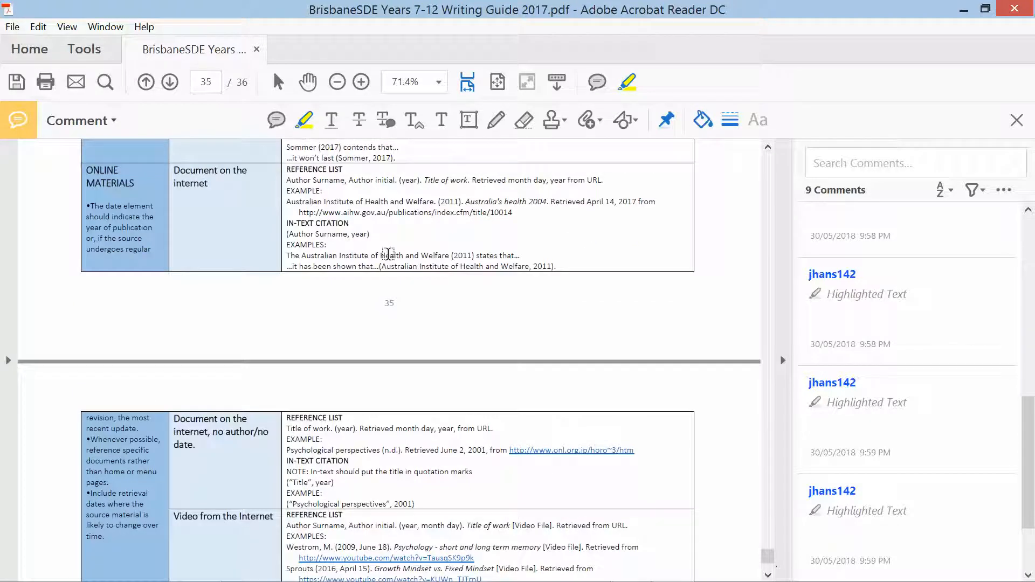
drag(255, 187, 172, 170)
drag(203, 444, 174, 418)
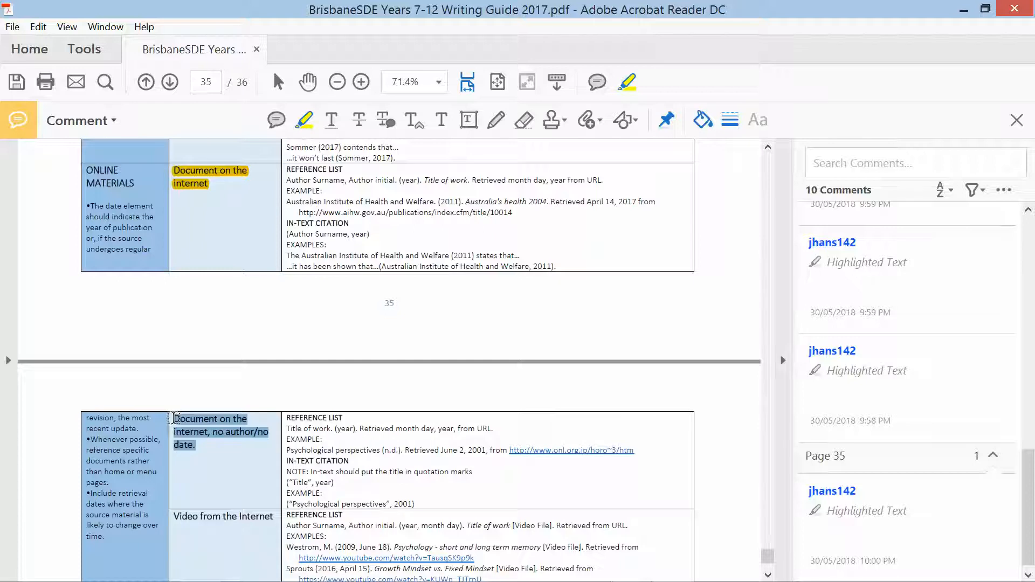
drag(174, 418, 174, 419)
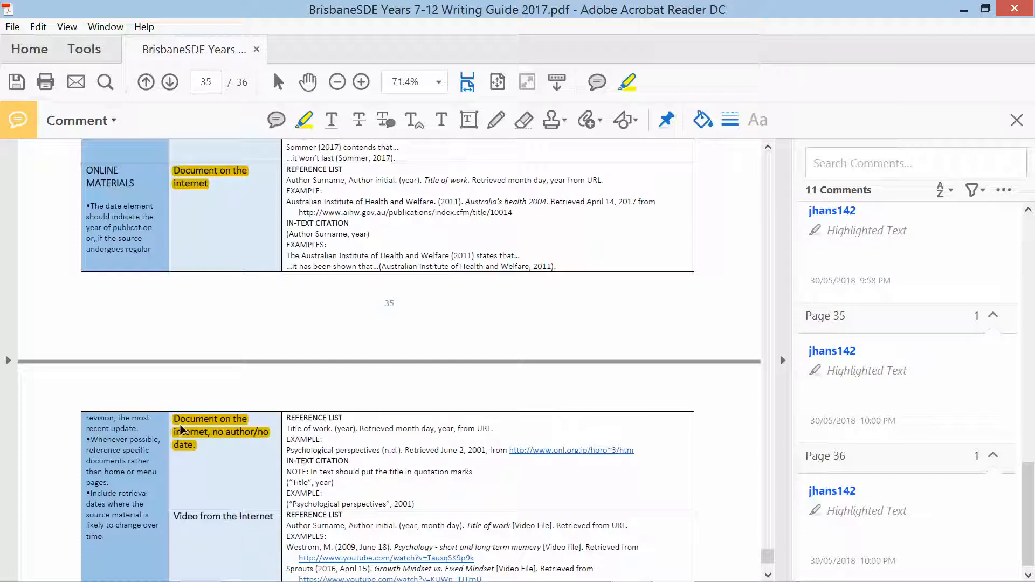
drag(274, 516, 173, 516)
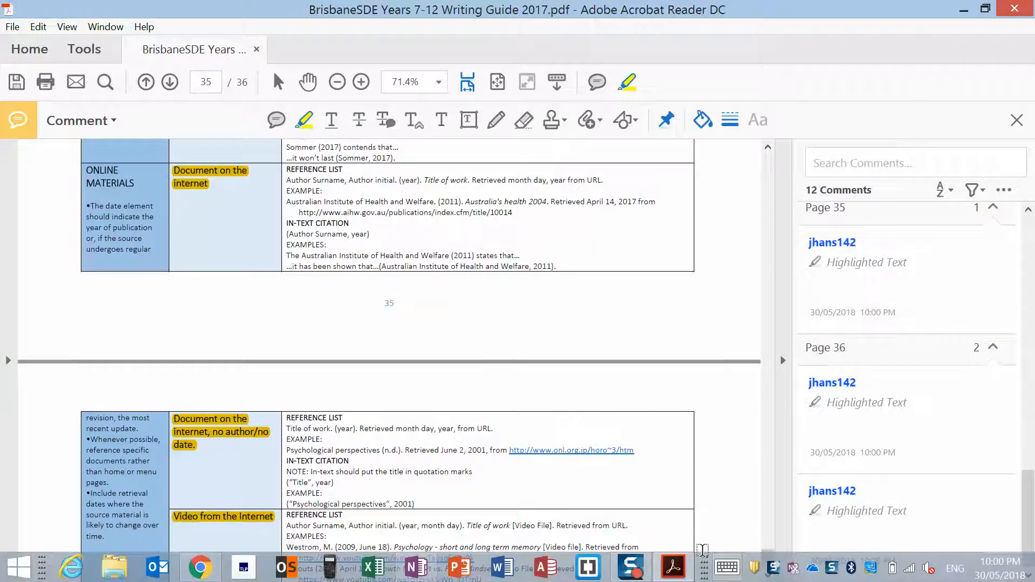
- Switch to the blank Word document and open the Source Manager for its references
click(498, 570)
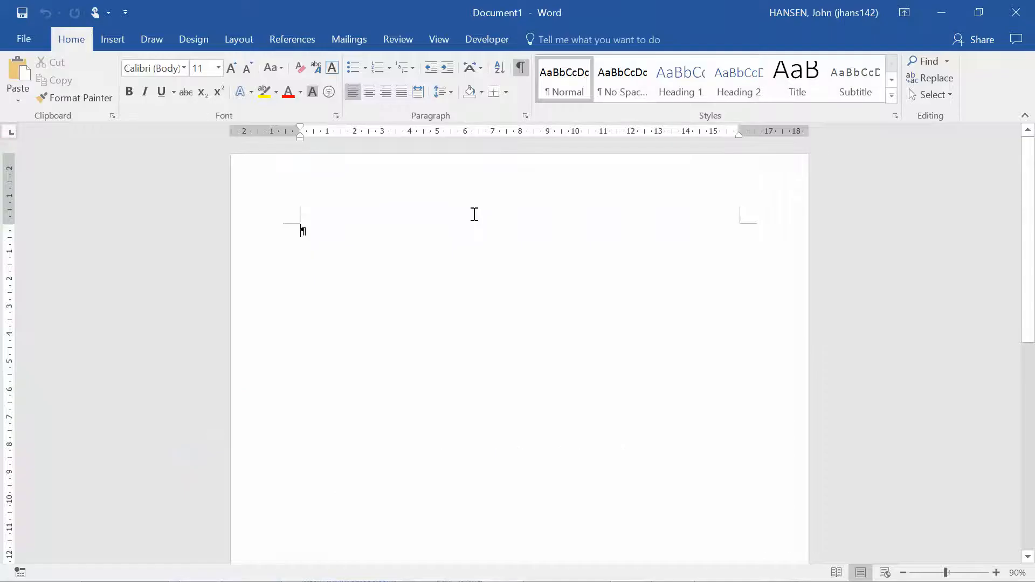
click(289, 45)
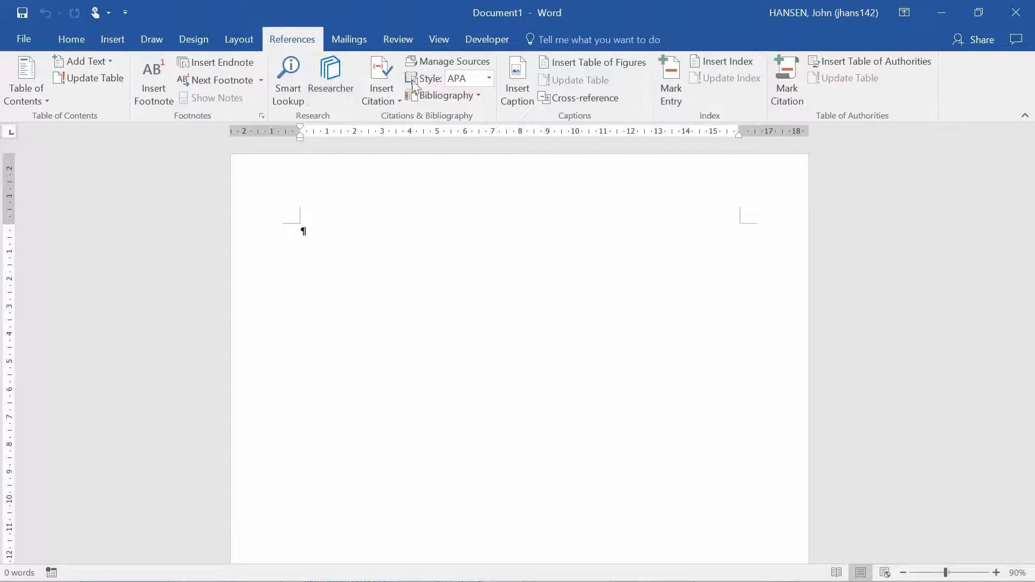
click(421, 61)
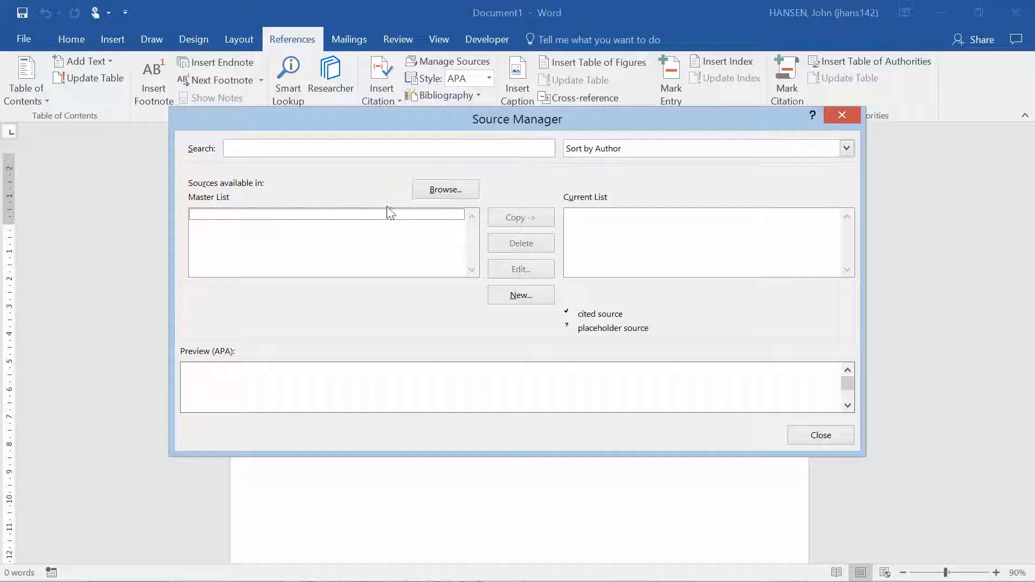
- Switch to Chrome and bring up the "Chocolate and coconut banana bread" recipe page
mouse_move(372, 579)
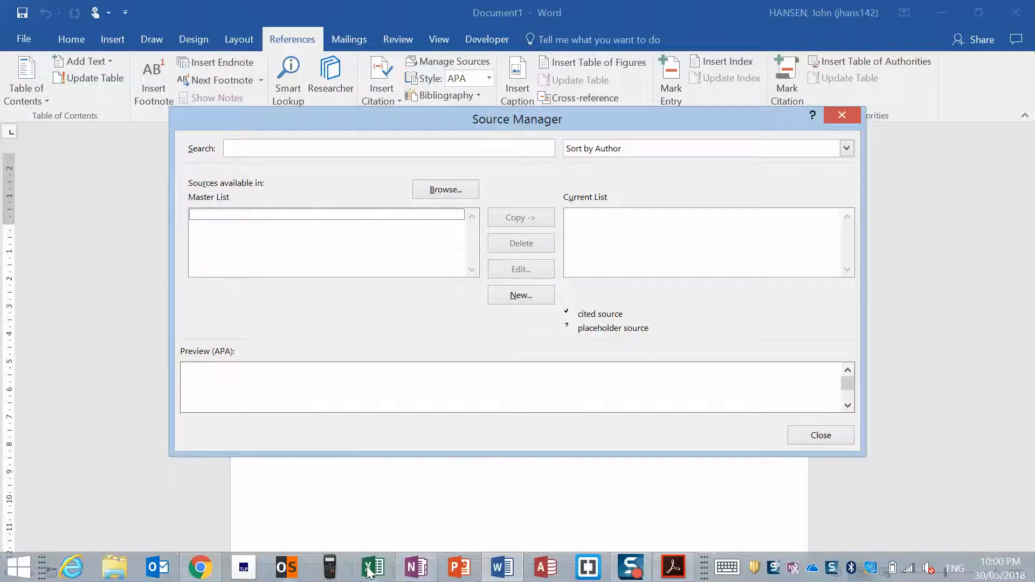
click(200, 567)
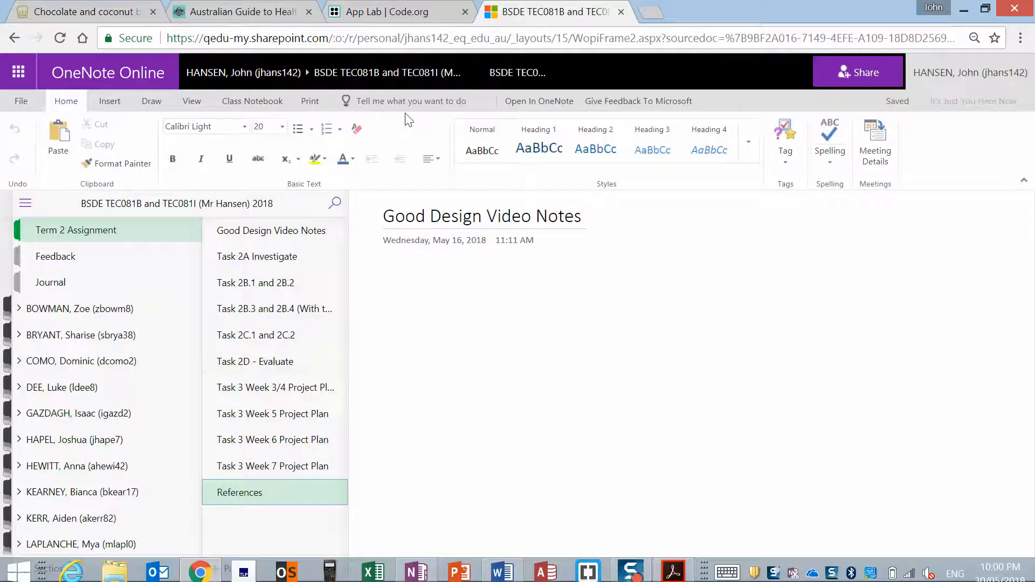
click(120, 18)
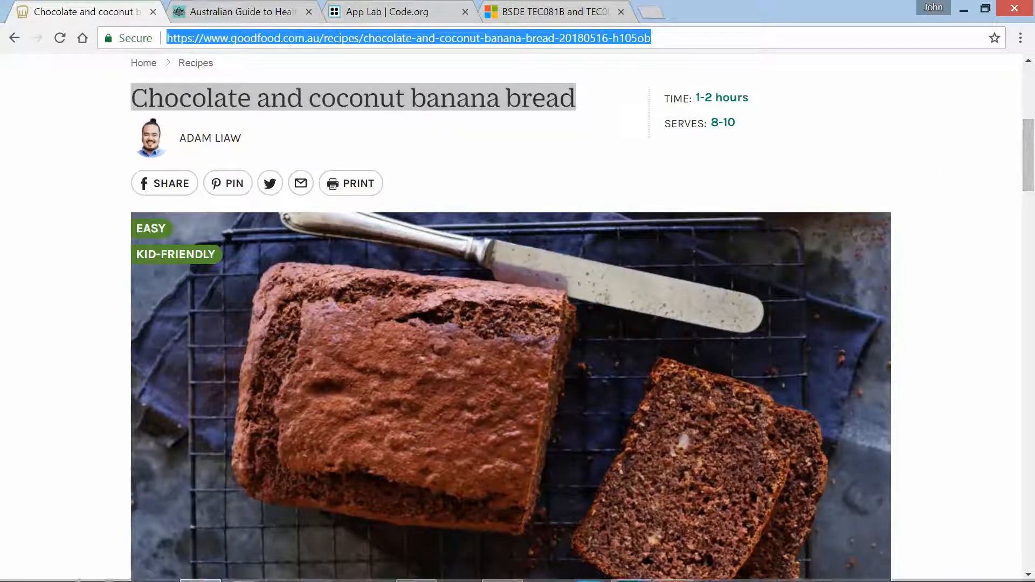
- Return to Word, start a new Web site source and enter the recipe author's full name as Author
mouse_move(459, 575)
click(502, 567)
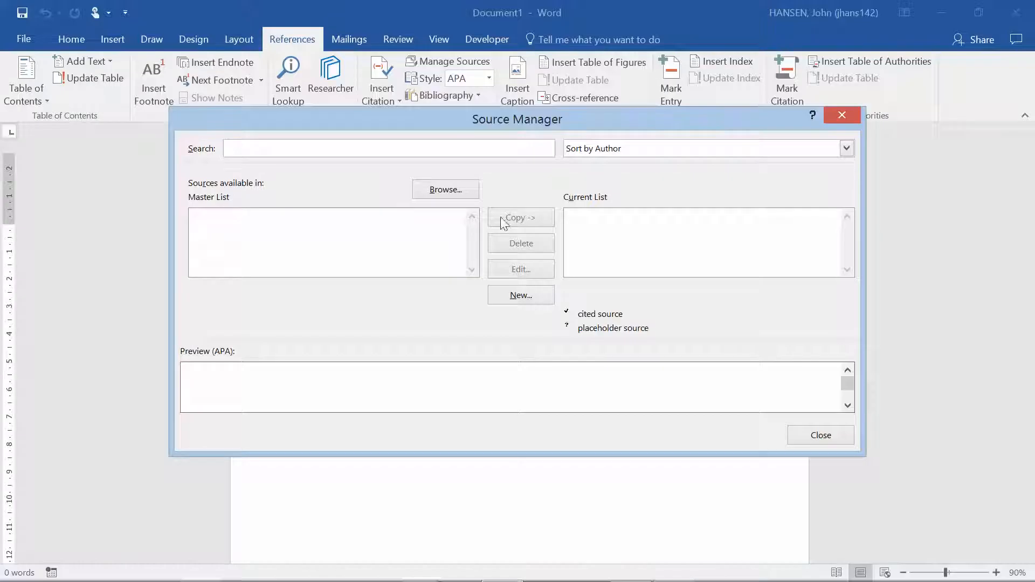
click(517, 295)
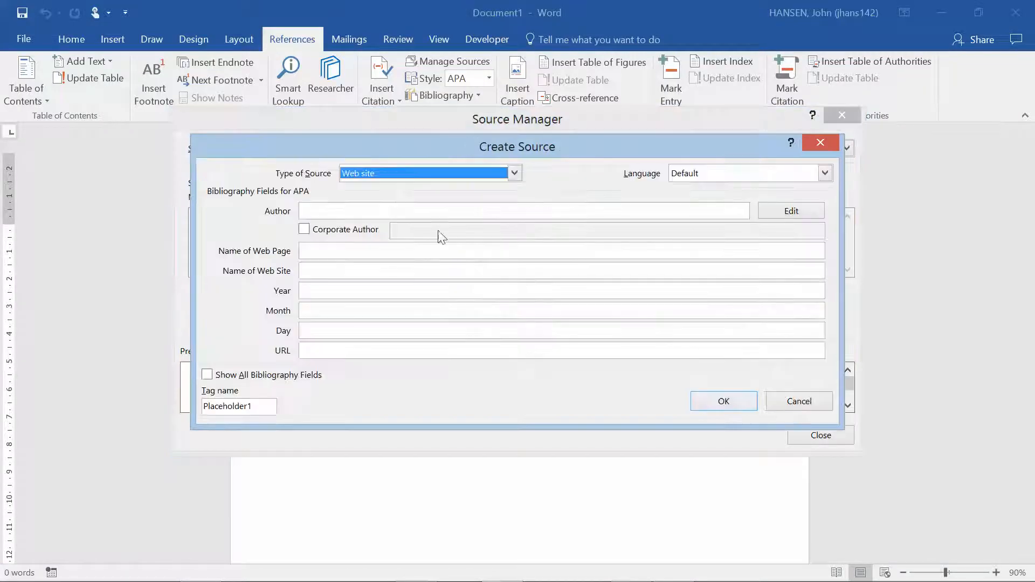
click(398, 208)
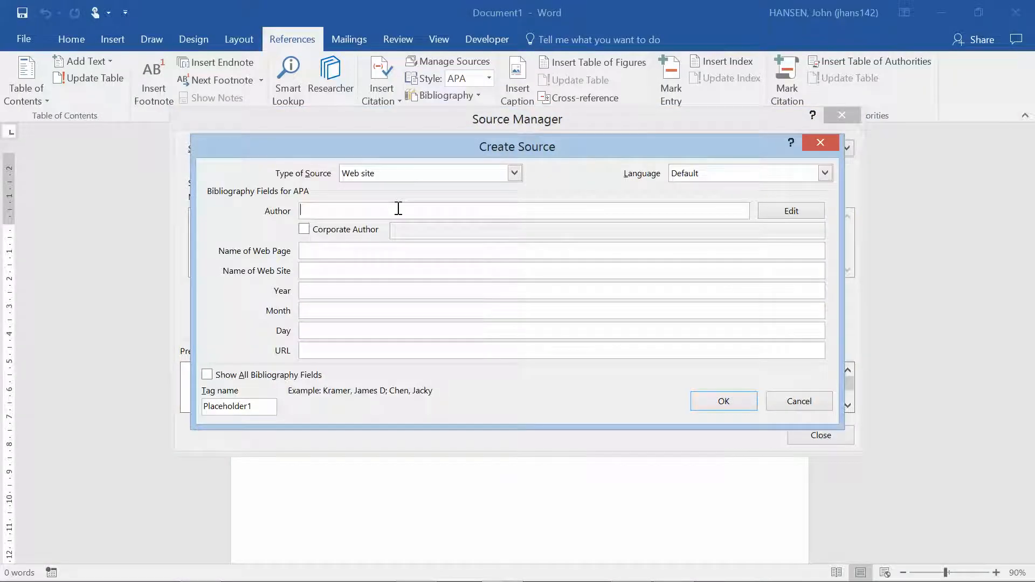
text(Adam)
key(BackSpace)
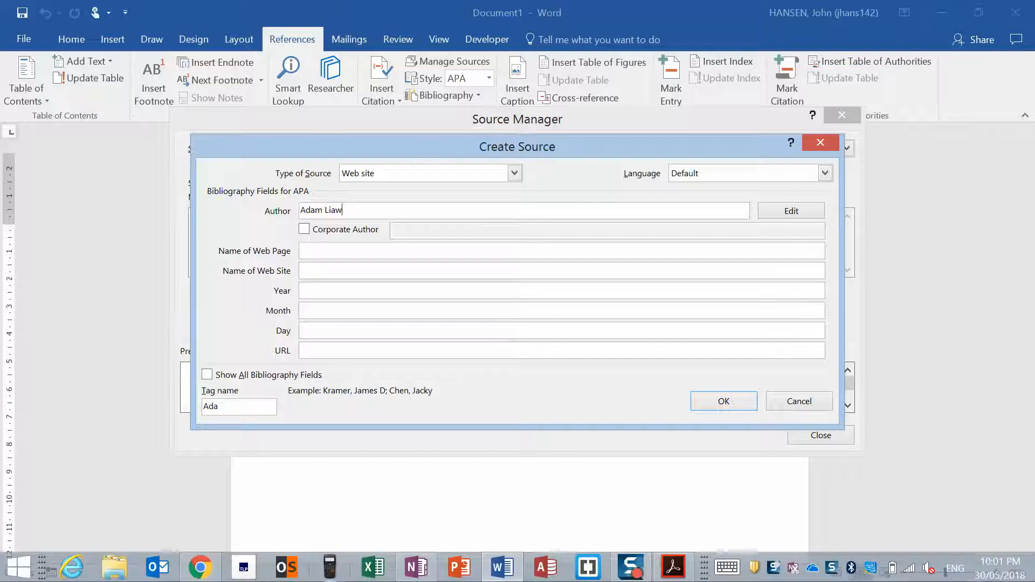
- Copy the recipe title from the Chrome page and enter "Chocolate and coconut banana bread" as Name of Web Page in Word's new source
click(202, 566)
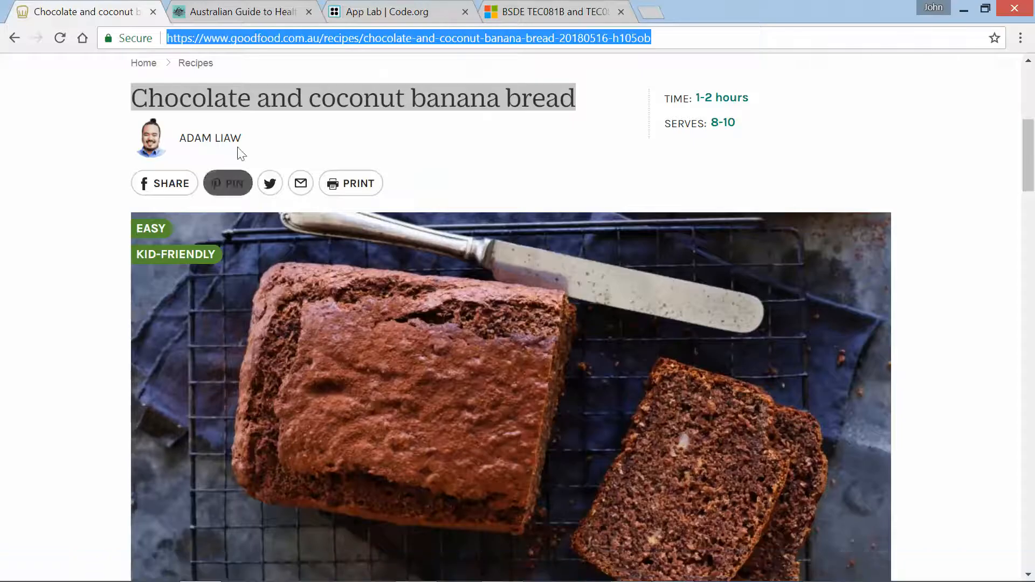
click(253, 145)
drag(253, 146, 182, 138)
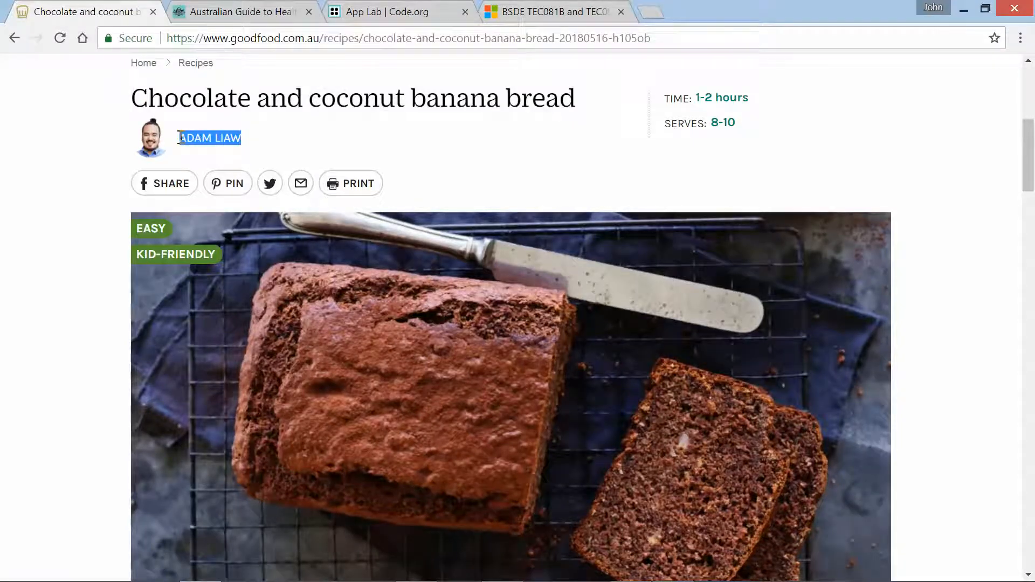
drag(569, 94, 136, 99)
key(ctrl+c)
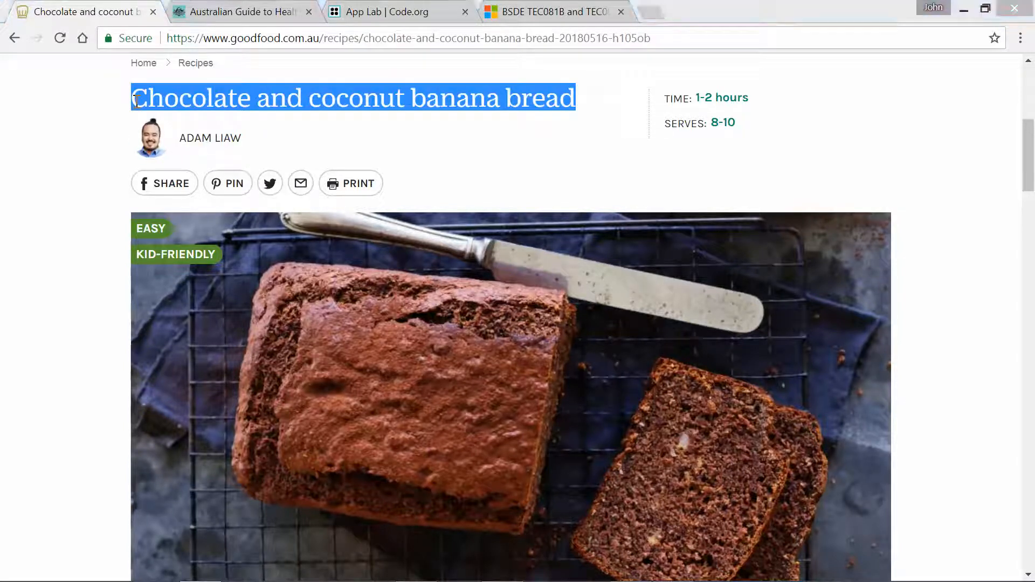
key(alt+Tab)
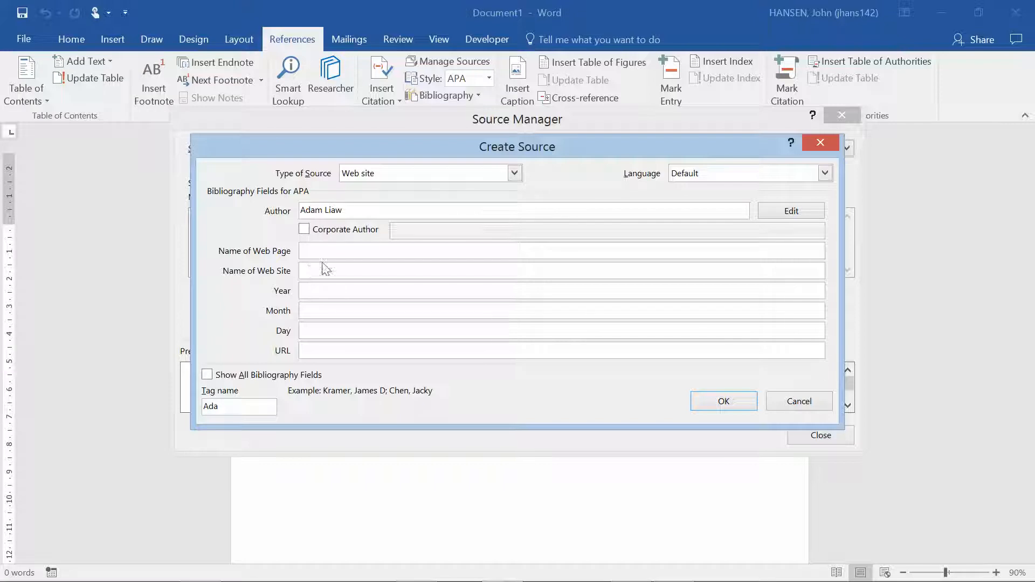
click(341, 255)
key(ctrl+v)
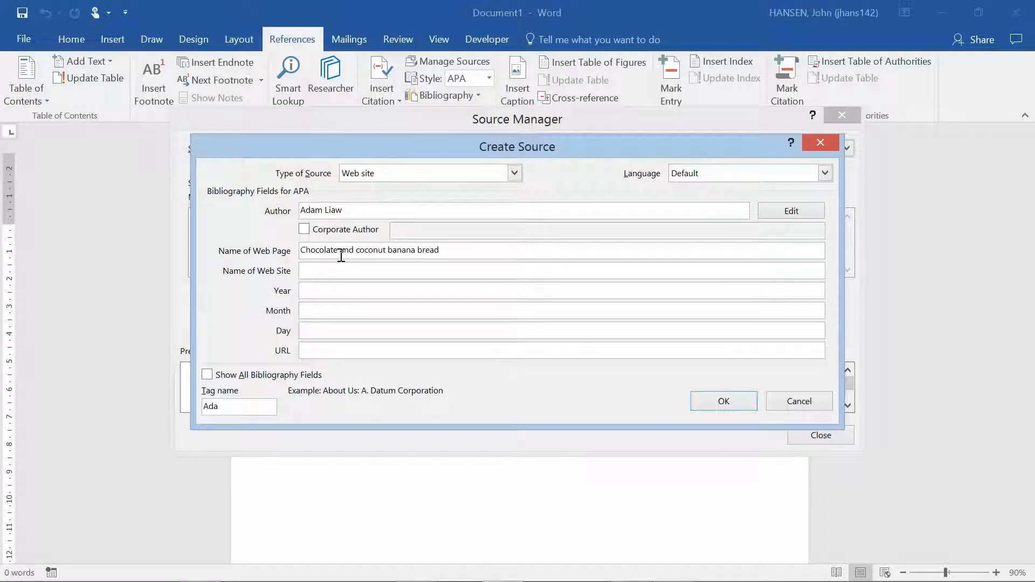
- Show all bibliography fields for the web site source and set its Year to 2018
click(208, 376)
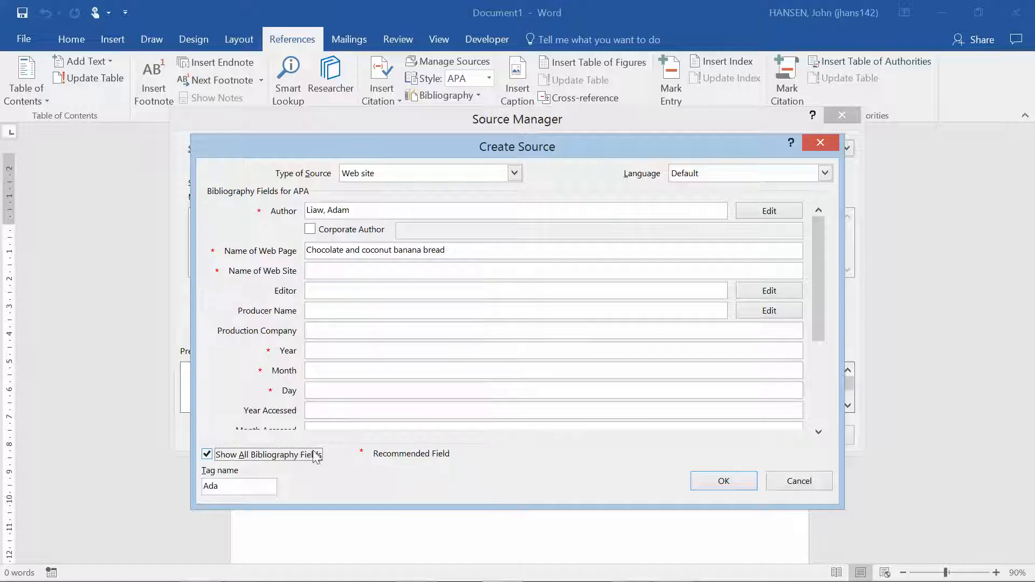
click(208, 456)
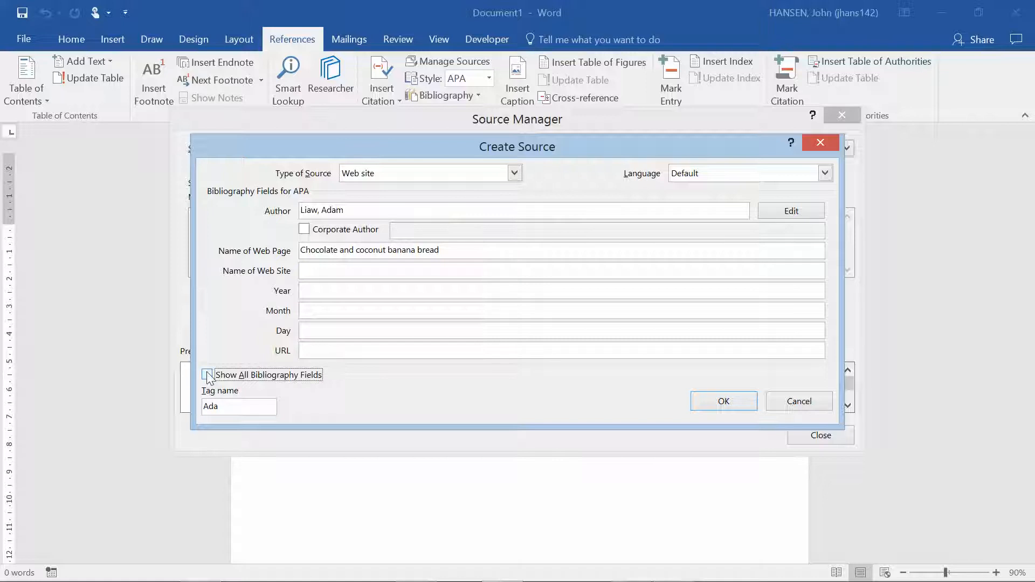
click(208, 375)
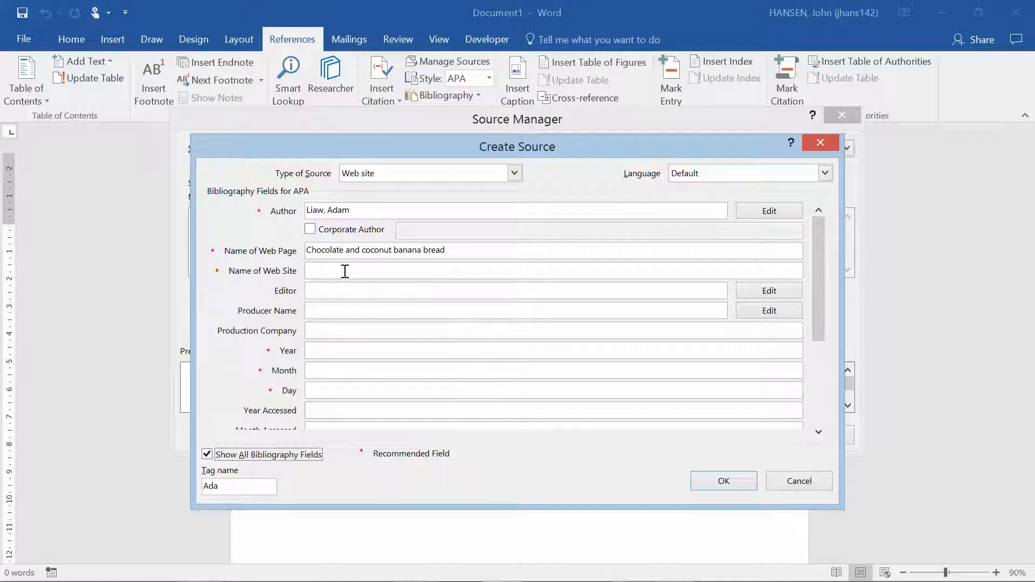
click(339, 350)
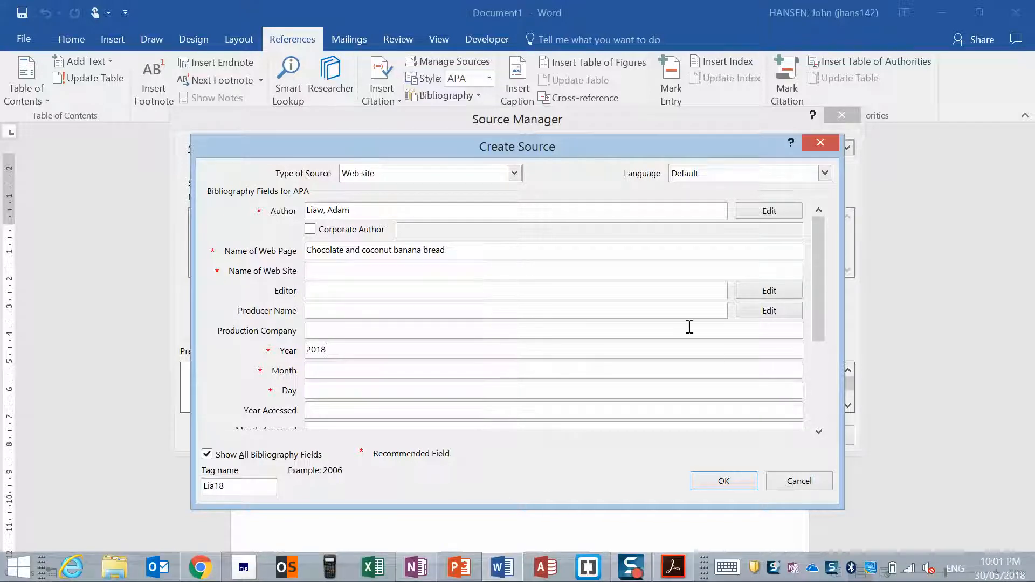
- Set the source's access date to Year Accessed 2018, Month Accessed May and Day Accessed 29
drag(816, 276, 817, 301)
click(332, 372)
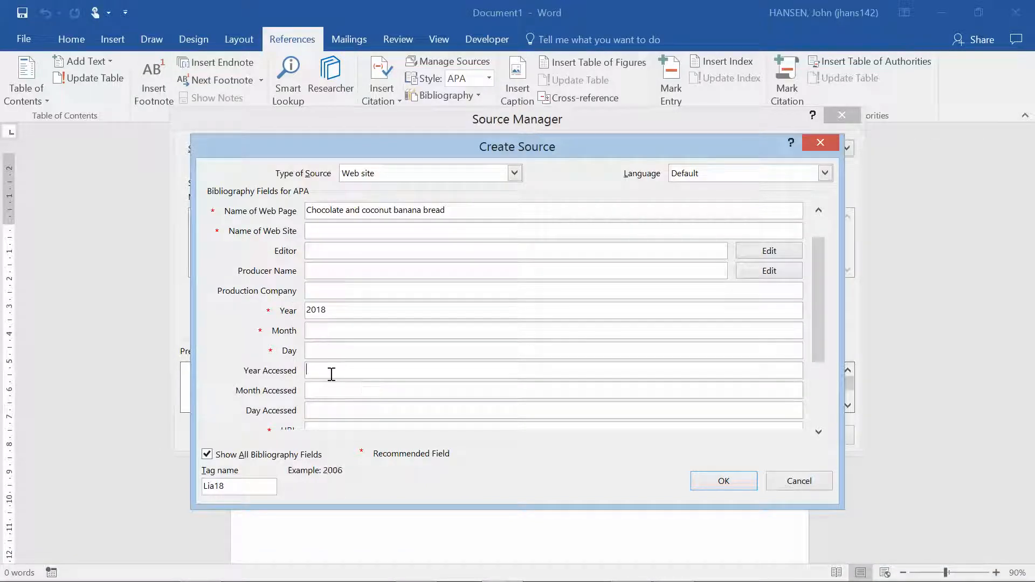
click(325, 393)
click(352, 370)
click(360, 393)
text(May)
click(358, 409)
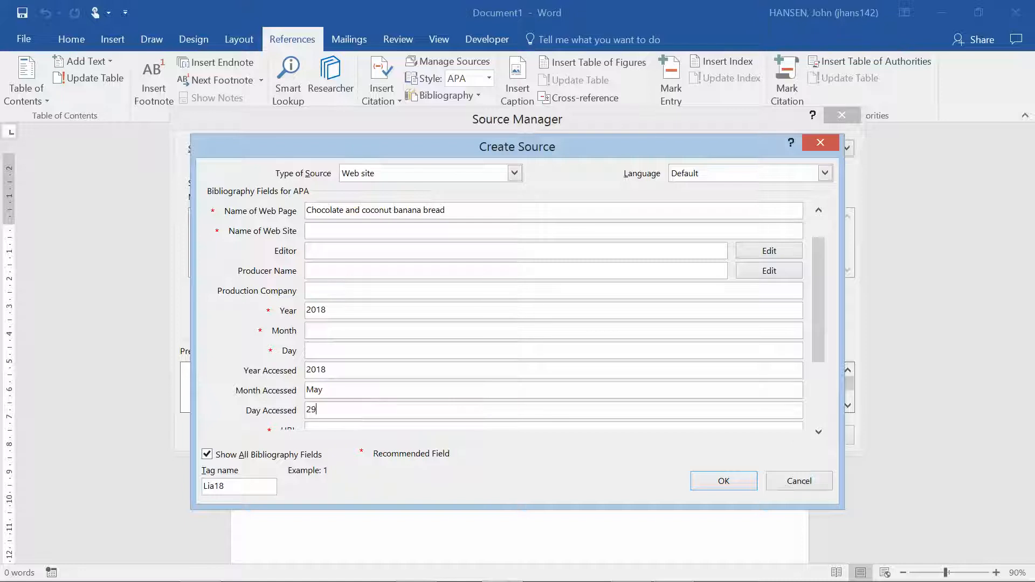
- Copy the recipe page's web address from Chrome into the source's URL field in Word and save the source
drag(812, 253, 818, 304)
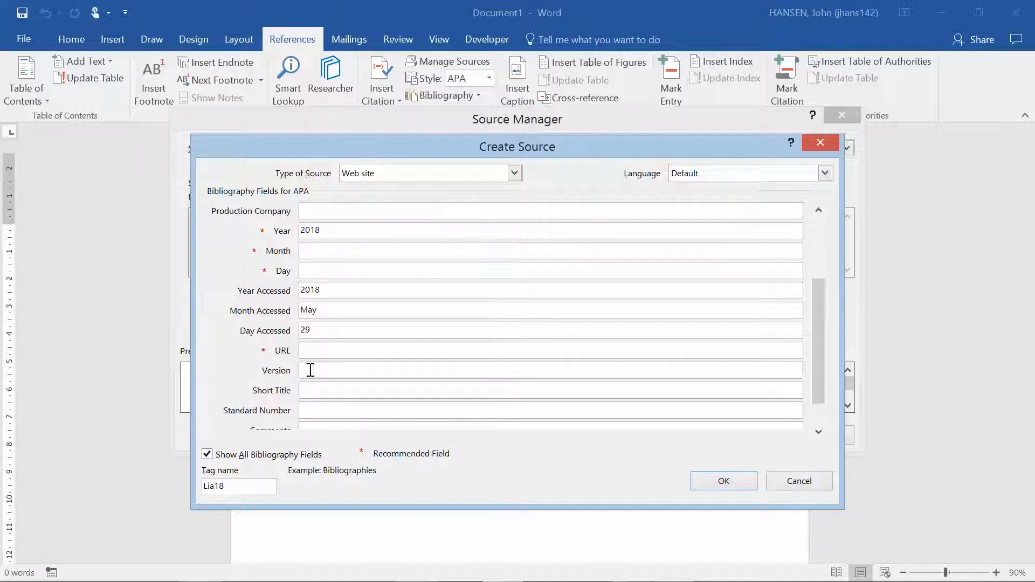
click(321, 352)
mouse_move(246, 578)
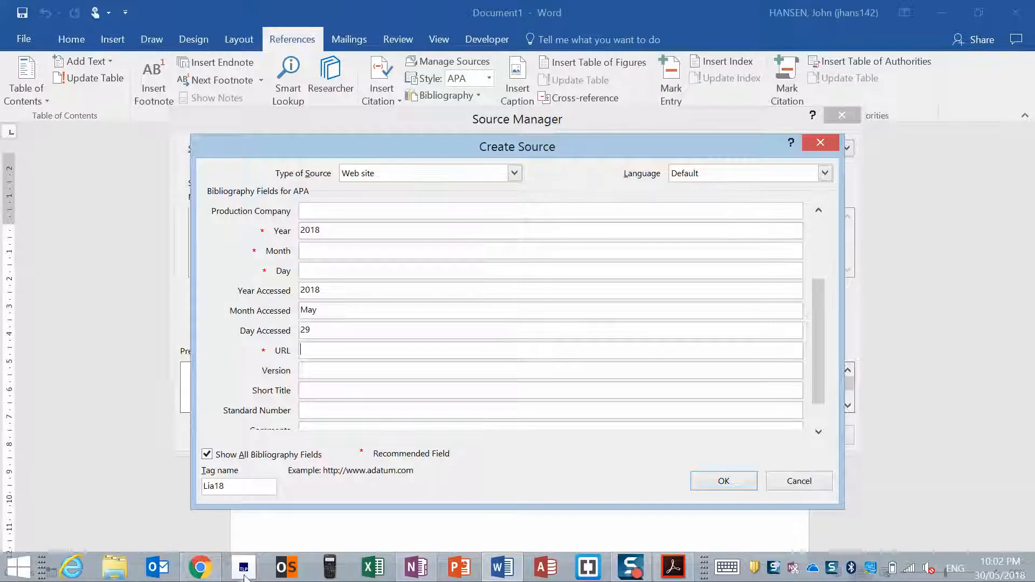
click(200, 567)
drag(655, 38, 111, 72)
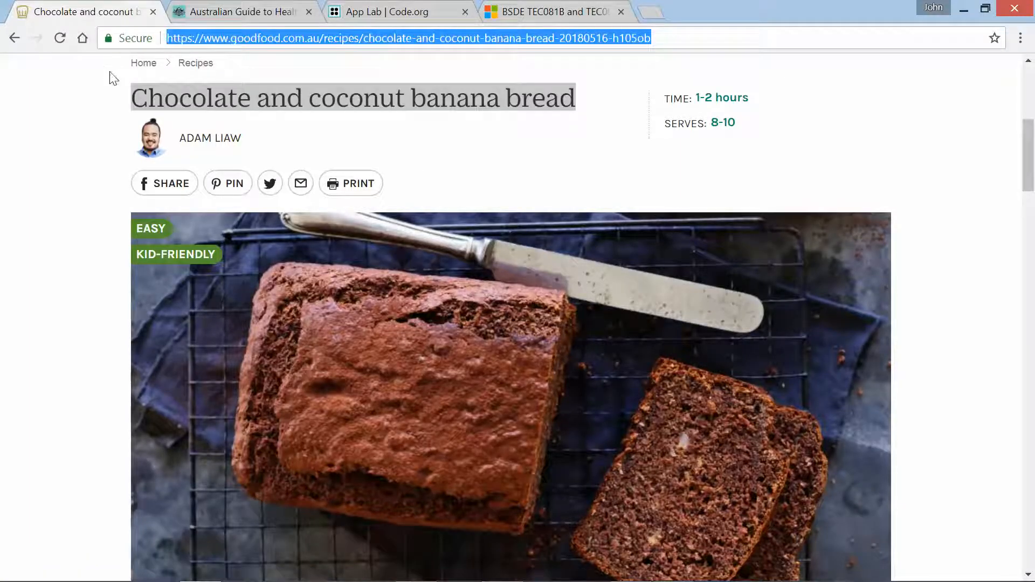
key(ctrl+c)
key(alt+Tab)
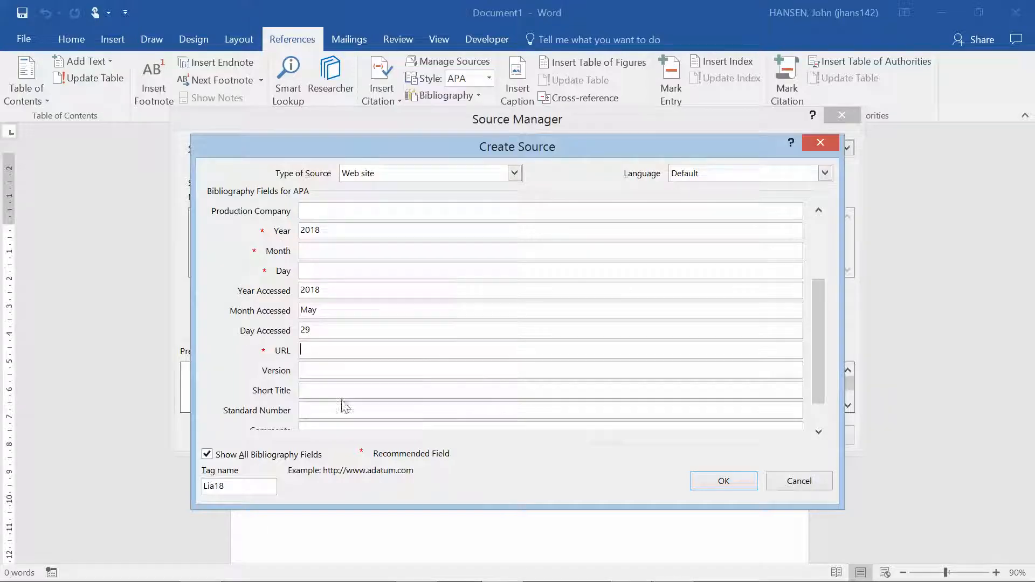
key(ctrl+v)
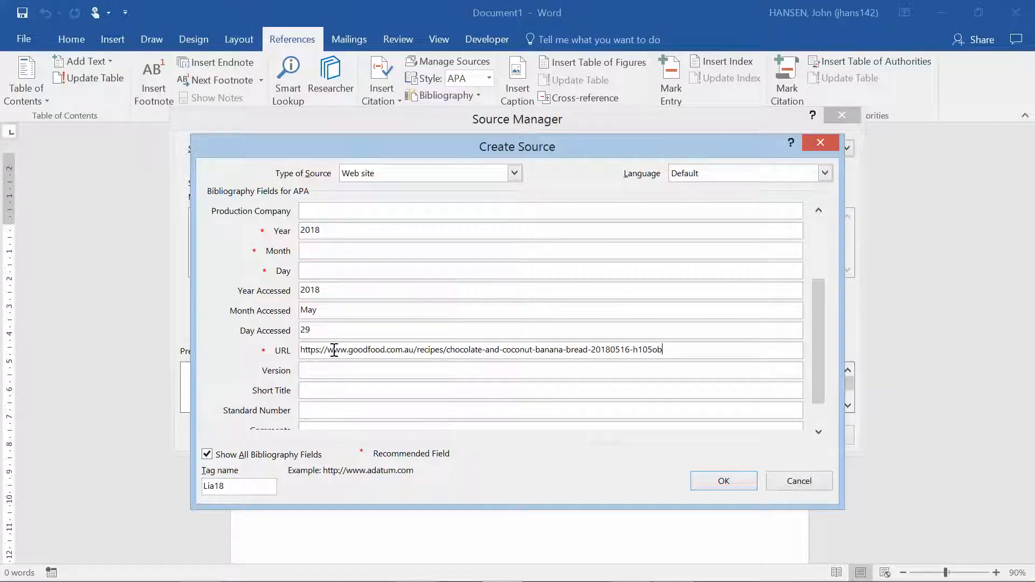
key(Return)
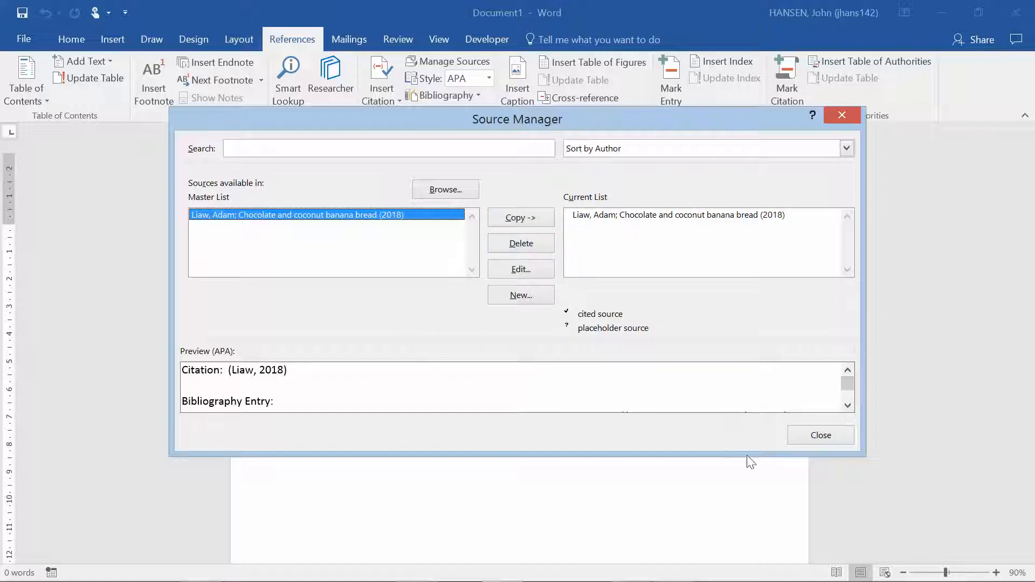
- Review the APA bibliography entry preview of the banana bread source and close the Source Manager
click(846, 407)
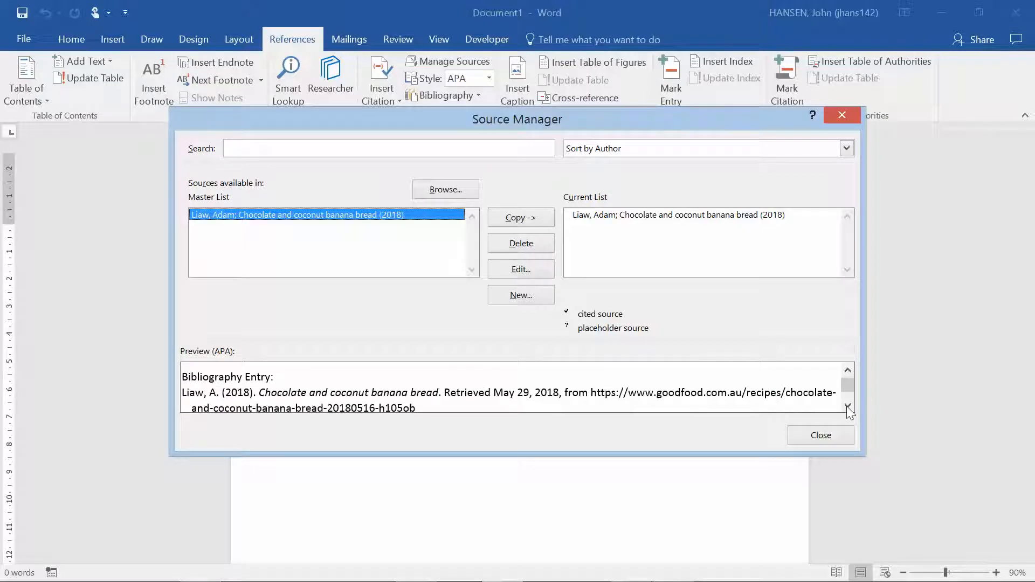
click(846, 406)
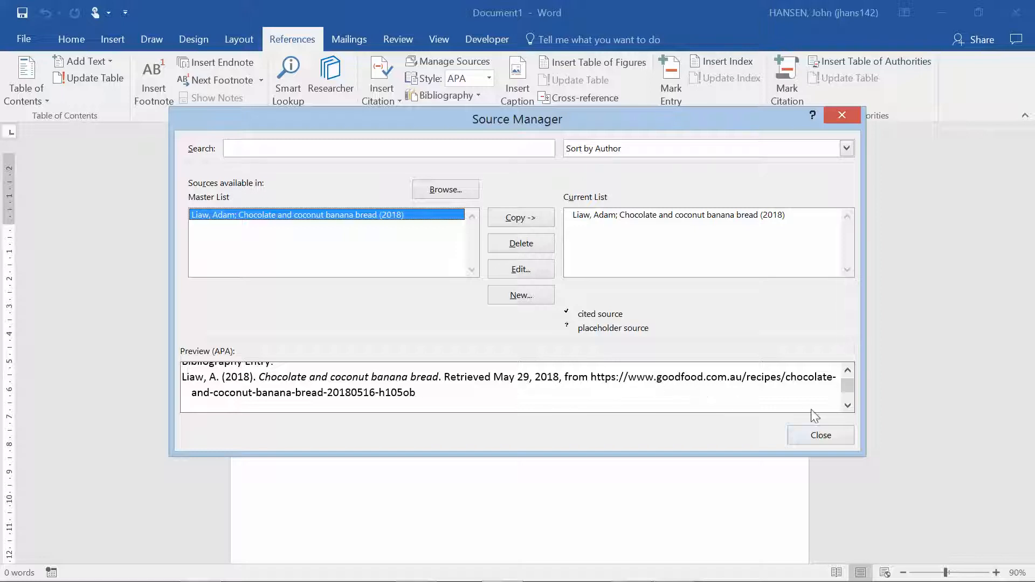
click(816, 436)
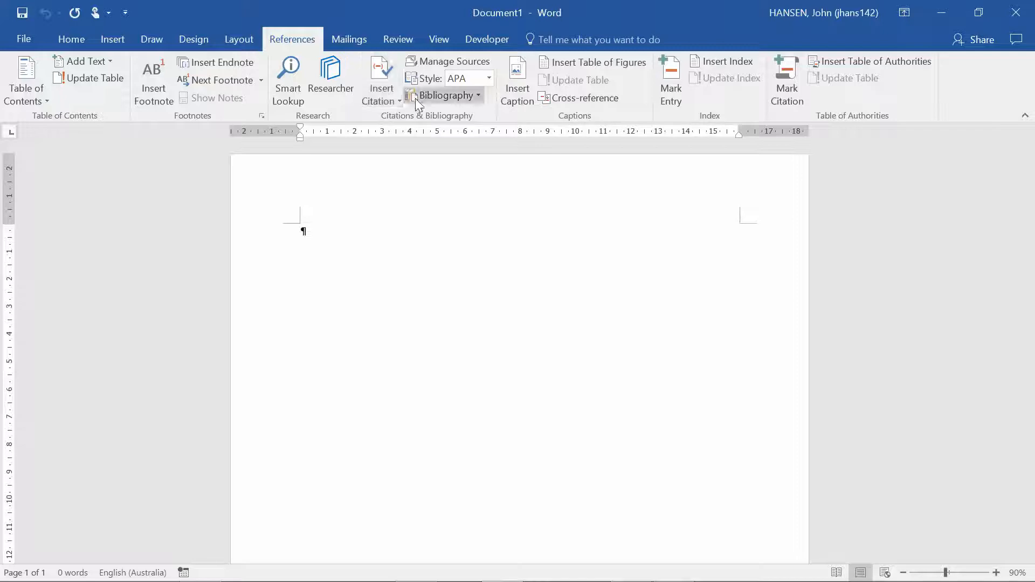
- Insert the built-in "References" bibliography into the blank document and copy the whole list with its heading
click(478, 96)
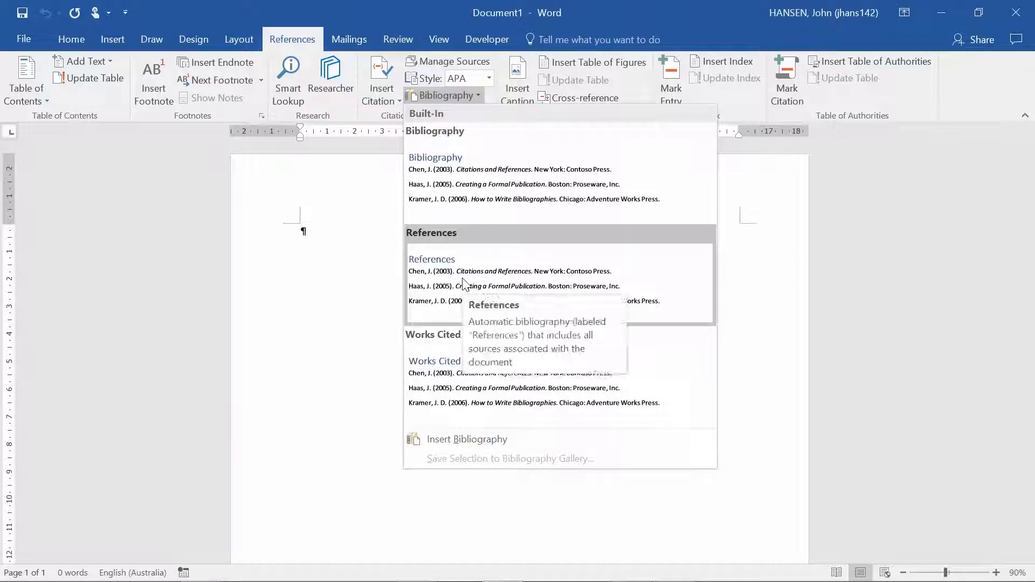
click(465, 284)
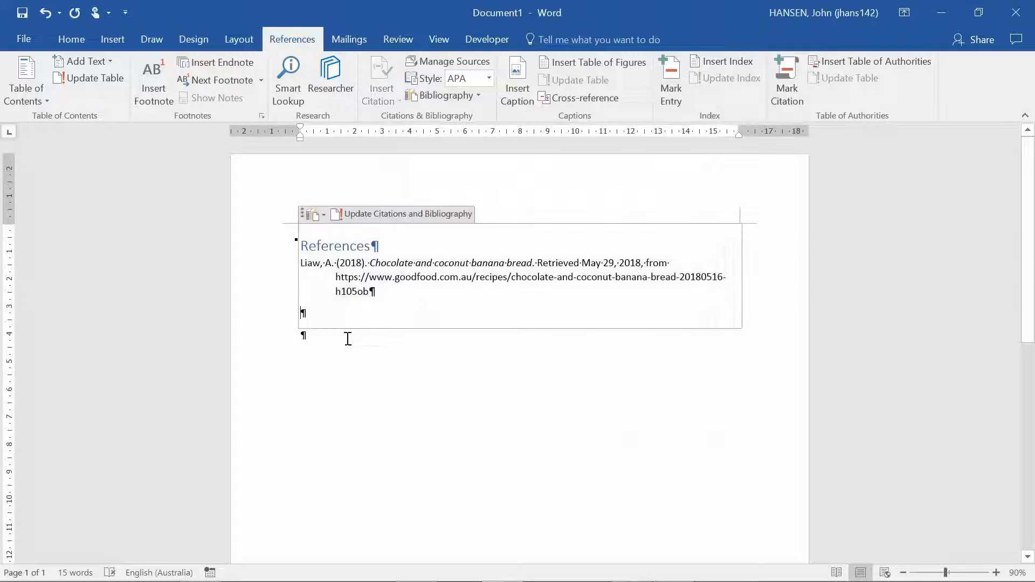
drag(395, 304, 302, 249)
key(Delete)
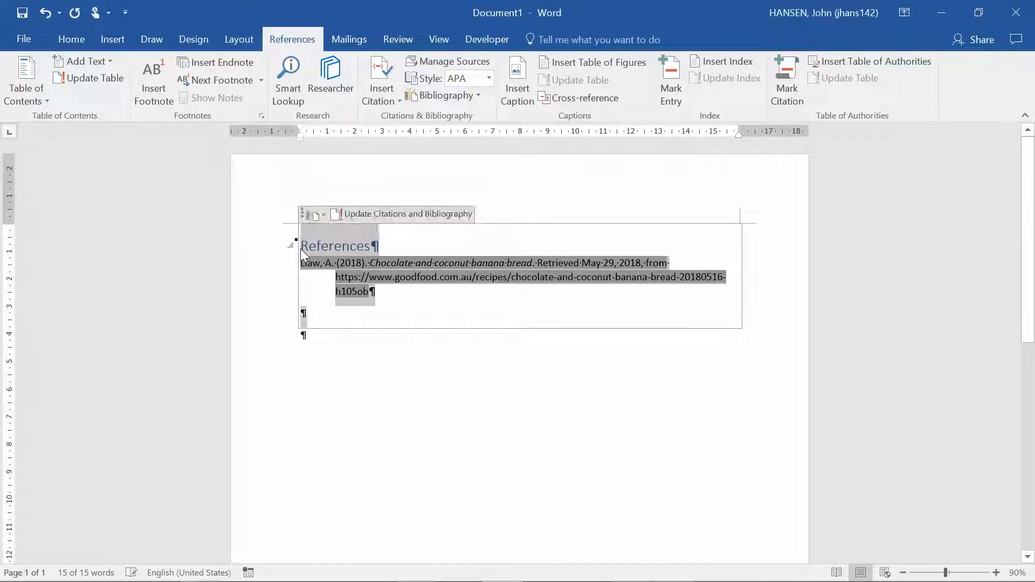
mouse_move(407, 580)
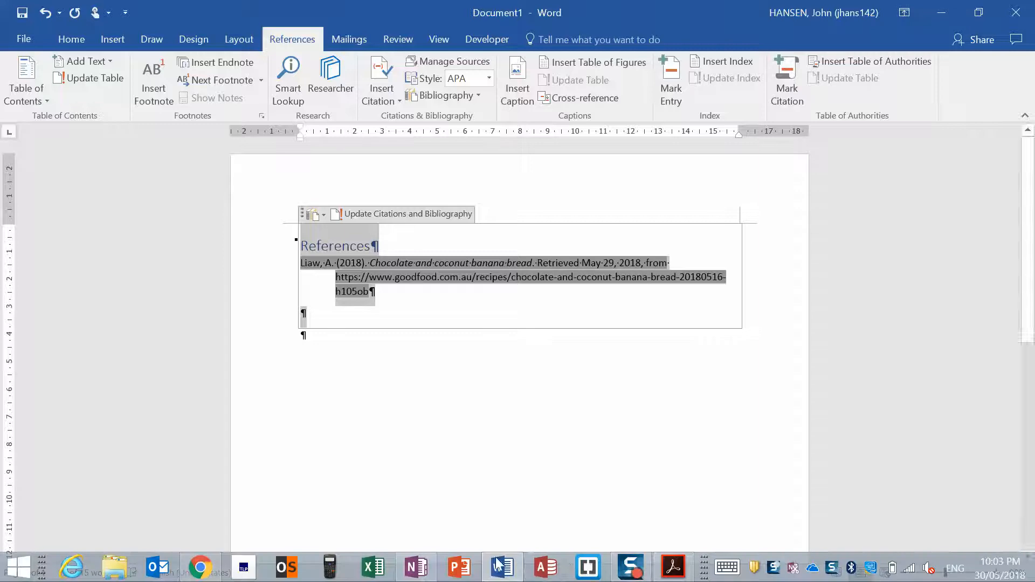
click(199, 566)
click(493, 12)
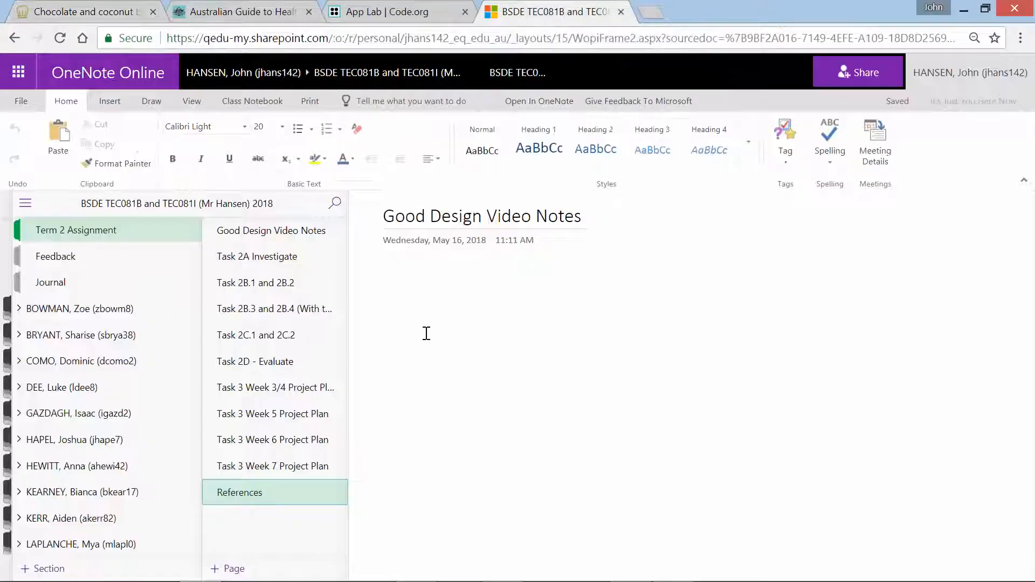
click(258, 493)
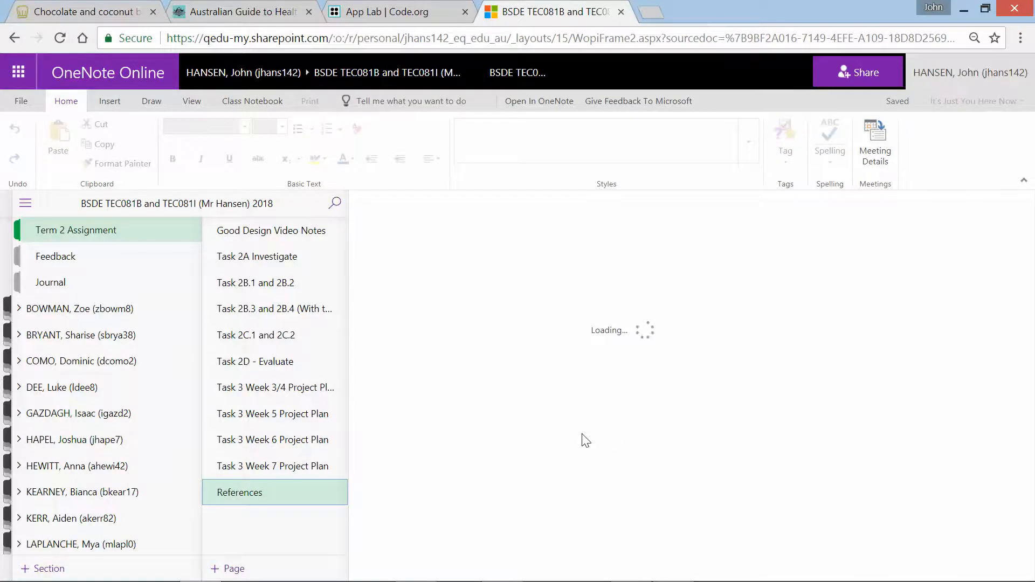
click(372, 16)
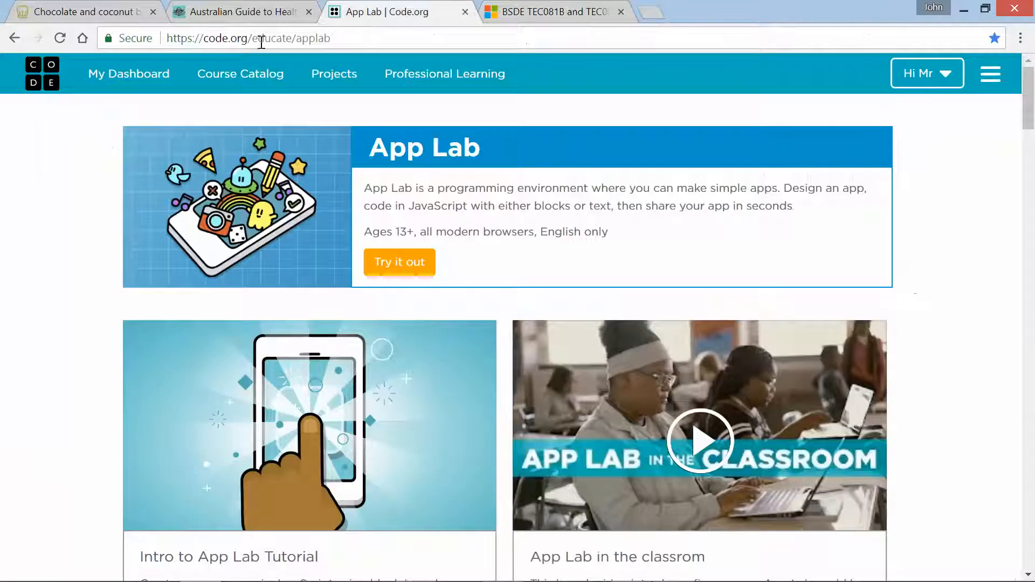
- Switch to OneNote and paste the copied reference list into the first table cell below the instructions on the References page
mouse_move(544, 570)
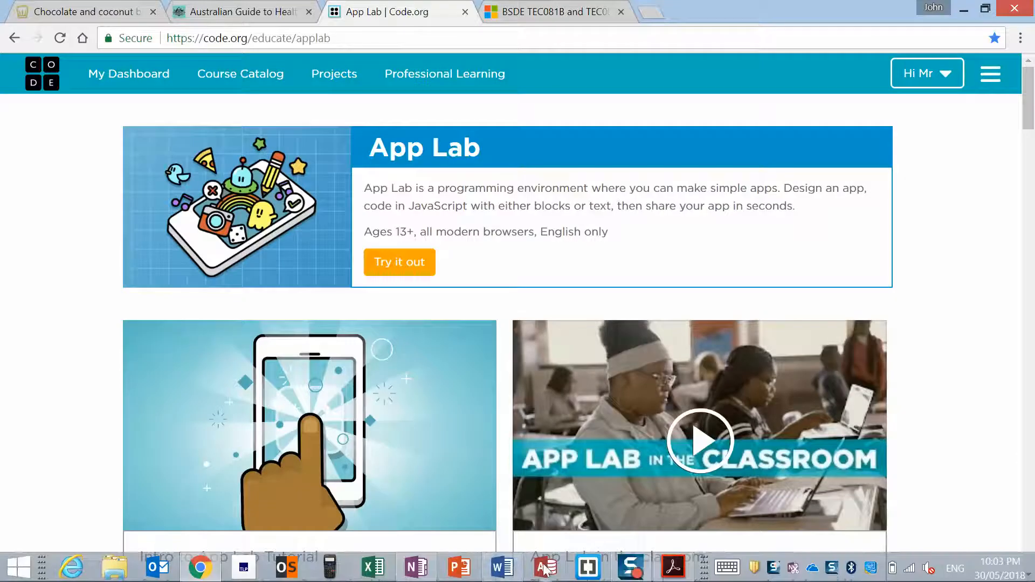
click(415, 567)
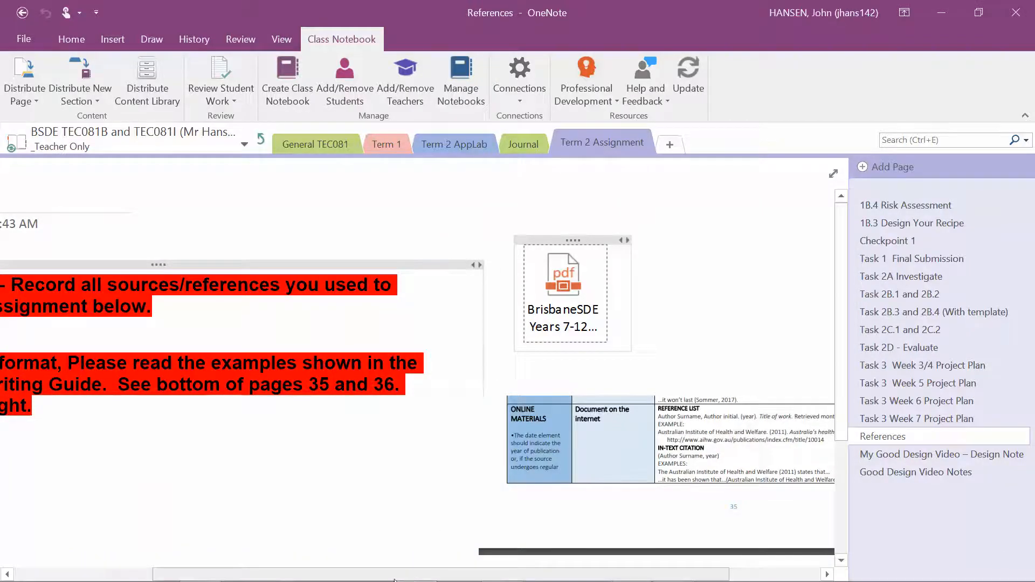
drag(396, 576, 281, 576)
click(74, 485)
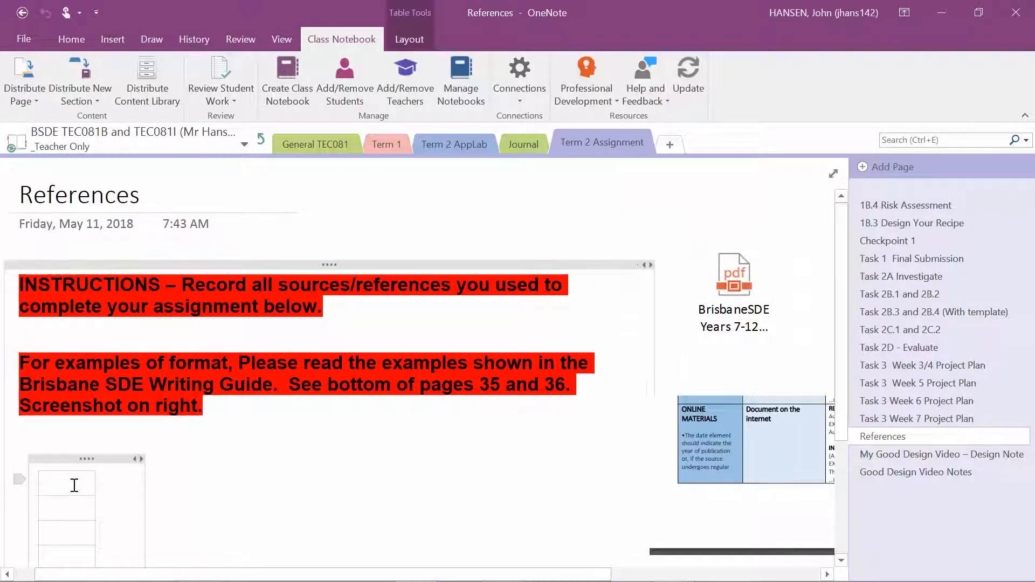
text(References Liaw, A. (2018). Chocolate and coconut banana bread. Retrieved May 29, 2018, from https://www.goodfood.com.au/recipes/chocolate-and-coconut-banana-bread-20180516-h105ob)
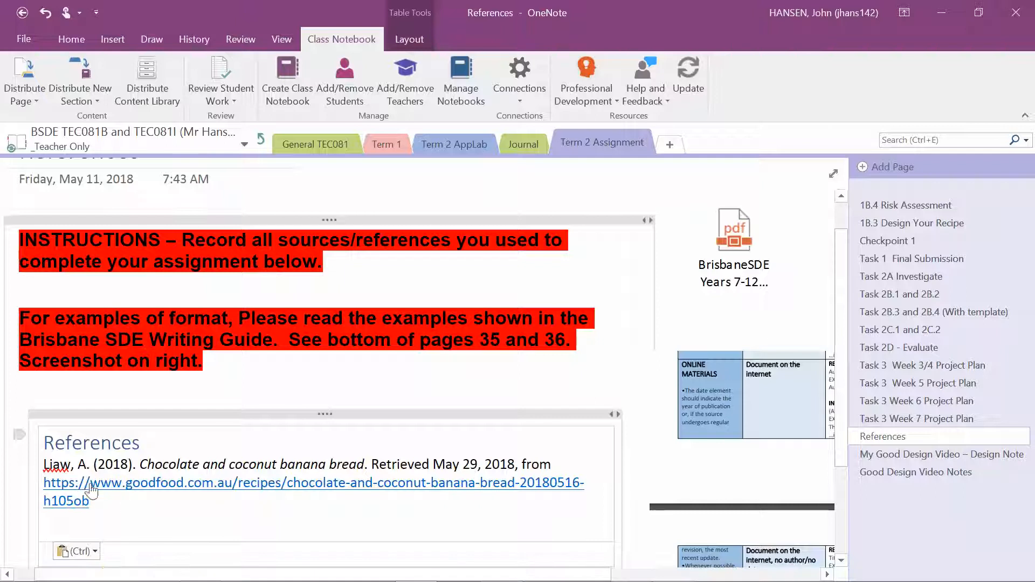
- Highlight "Retrieved", "from" and the recipe URL in the pasted reference to examine the format, and clear the selection
drag(137, 464, 433, 466)
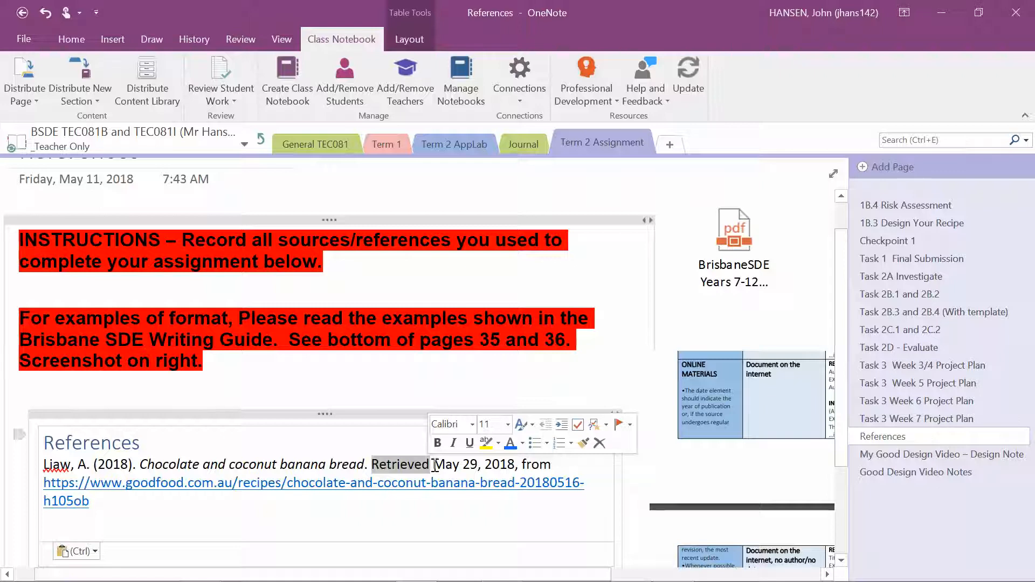
double_click(553, 466)
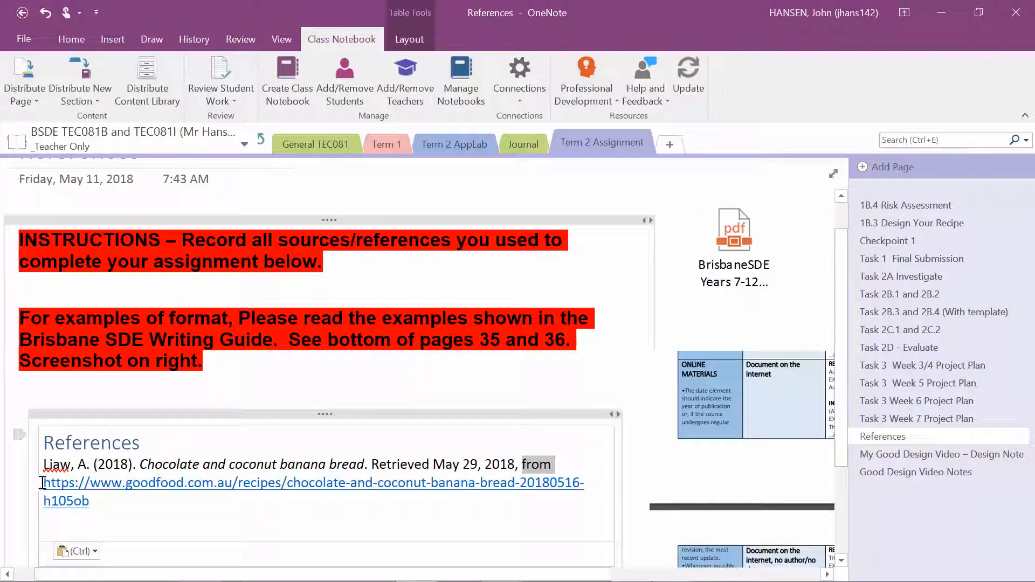
drag(42, 482, 95, 505)
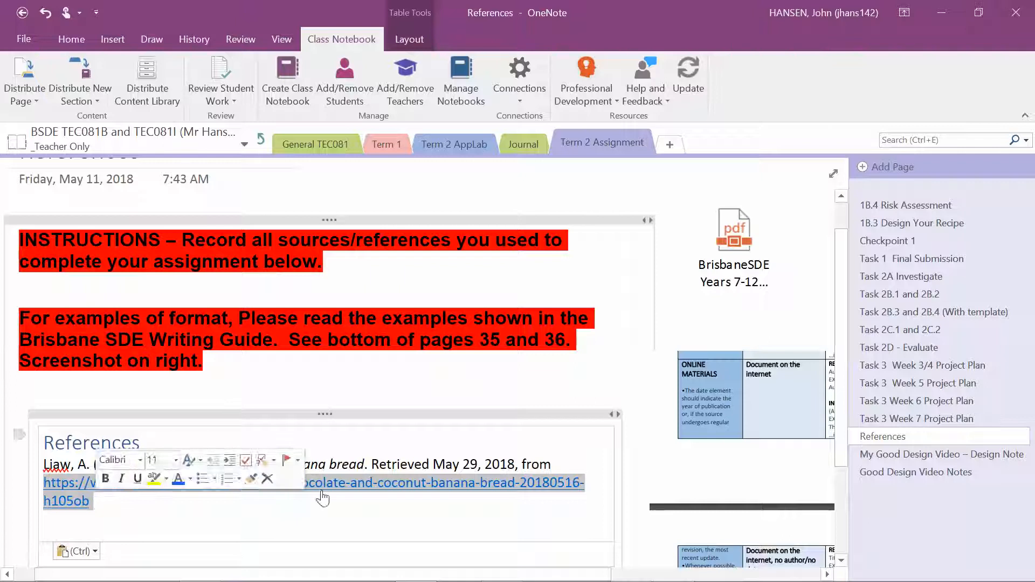
click(655, 467)
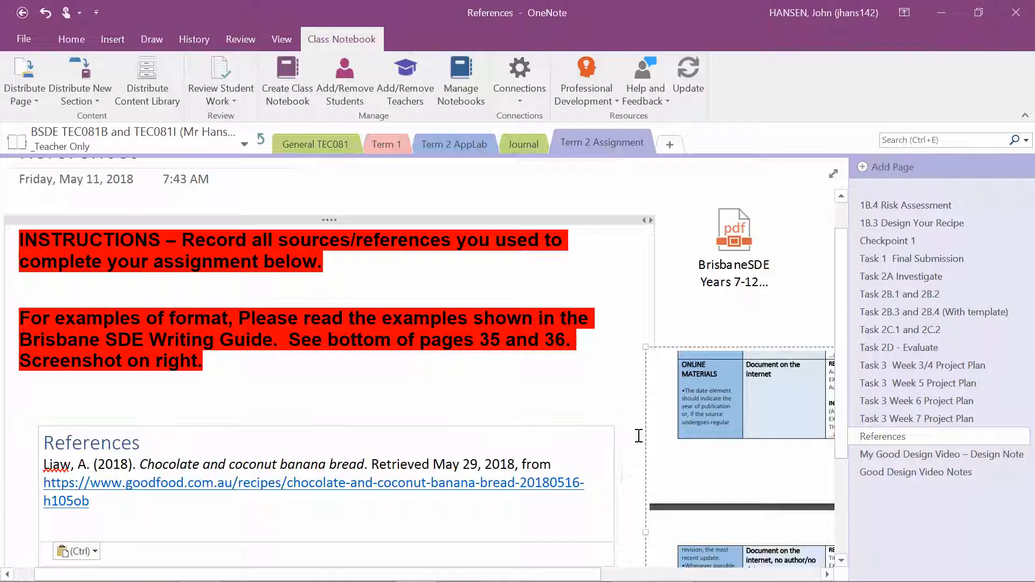
mouse_move(775, 572)
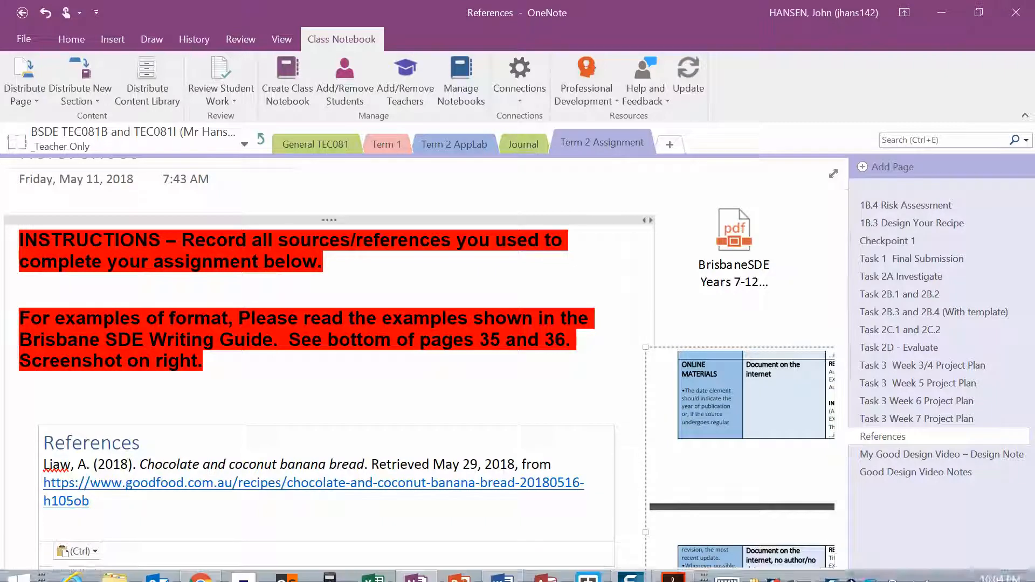